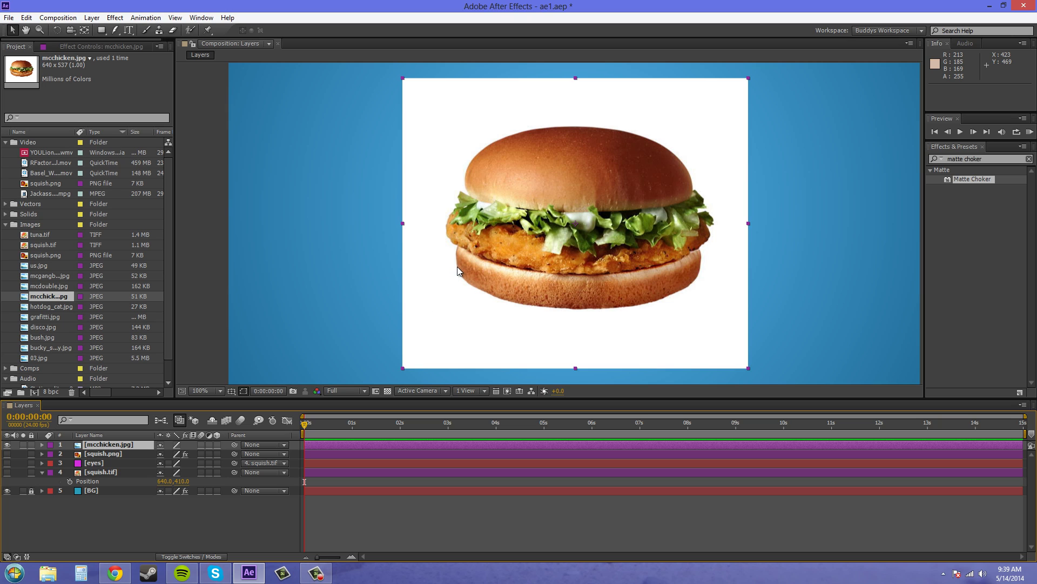
- Start Auto-trace on the mcchicken.jpg layer with the Alpha channel, a 50% threshold and Apply to new layer off, moving the dialog off the image
left_click(91, 20)
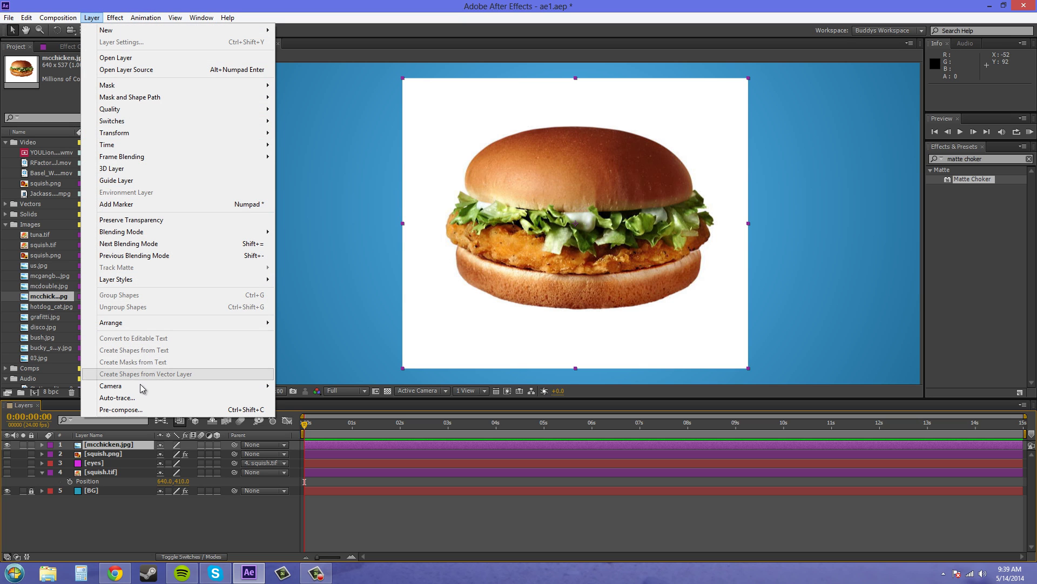
left_click(134, 397)
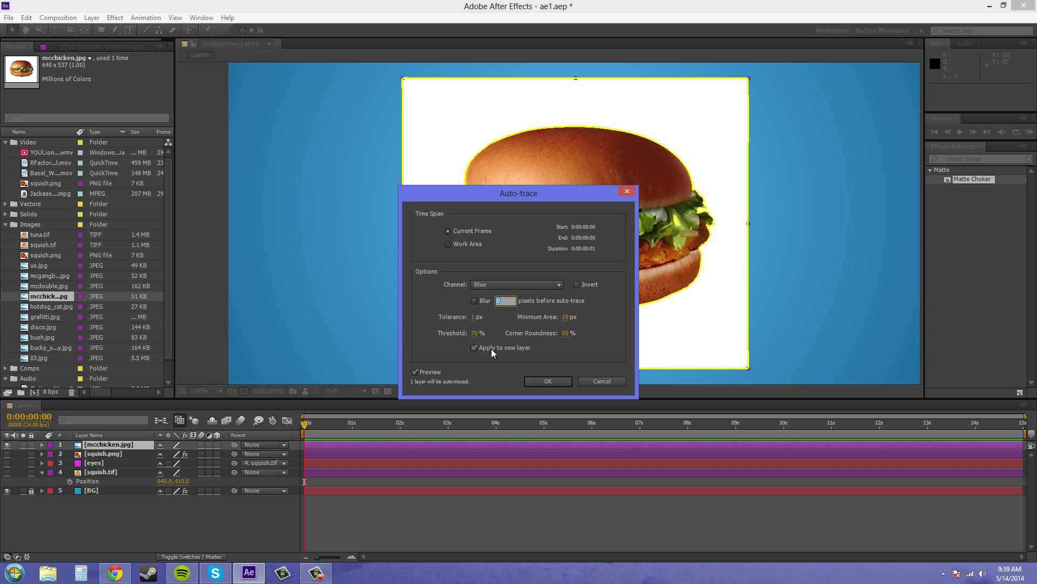
left_click(473, 335)
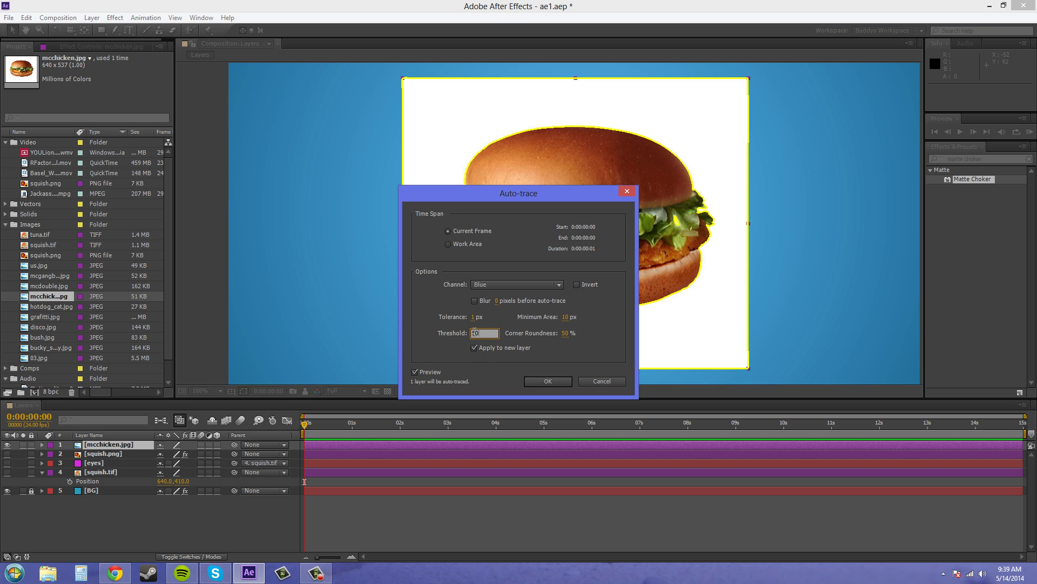
key("Return")
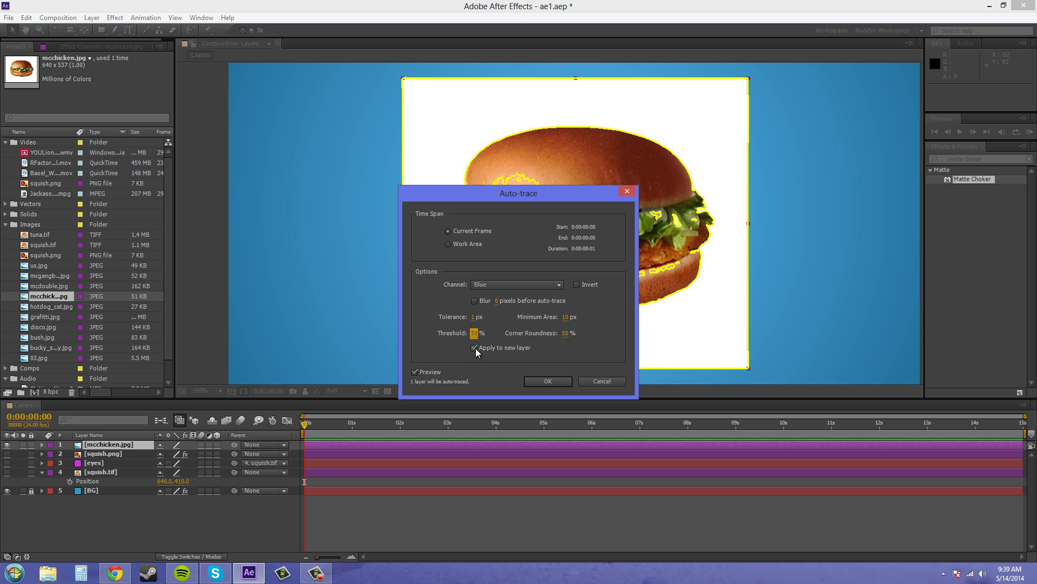
left_click(475, 348)
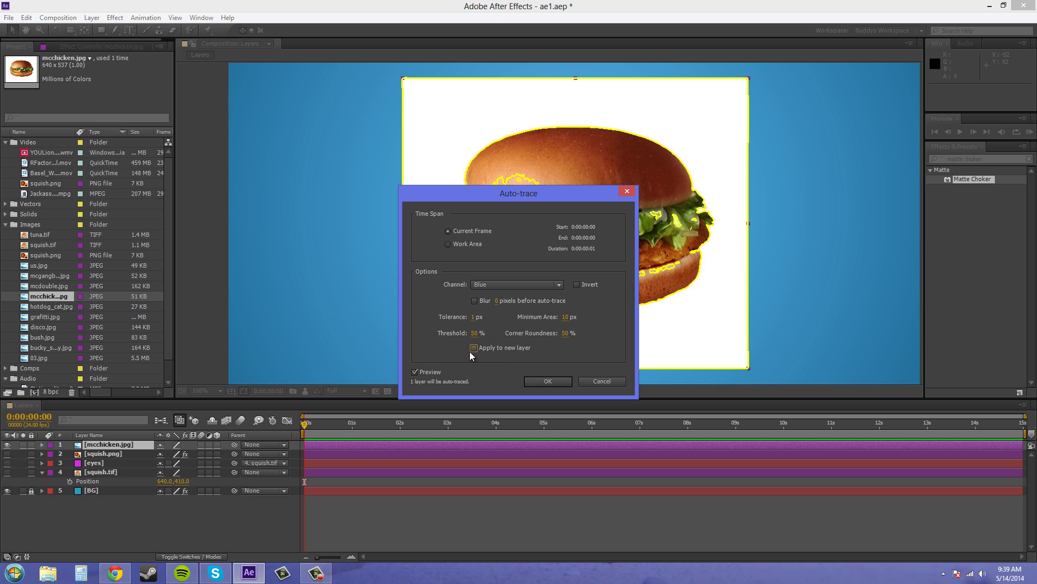
left_click(528, 289)
left_click(528, 292)
mouse_move(492, 197)
left_mouse_down()
mouse_move(779, 169)
mouse_move(868, 181)
mouse_move(863, 150)
left_mouse_up()
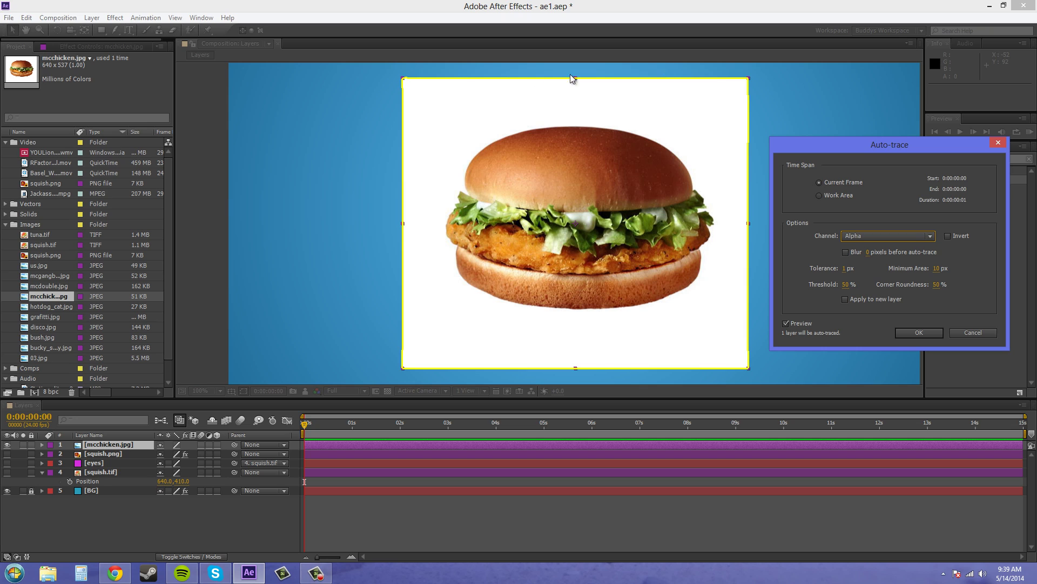
- Preview the burger's trace outlines with the Luminance, Red and Green channels
left_click(883, 235)
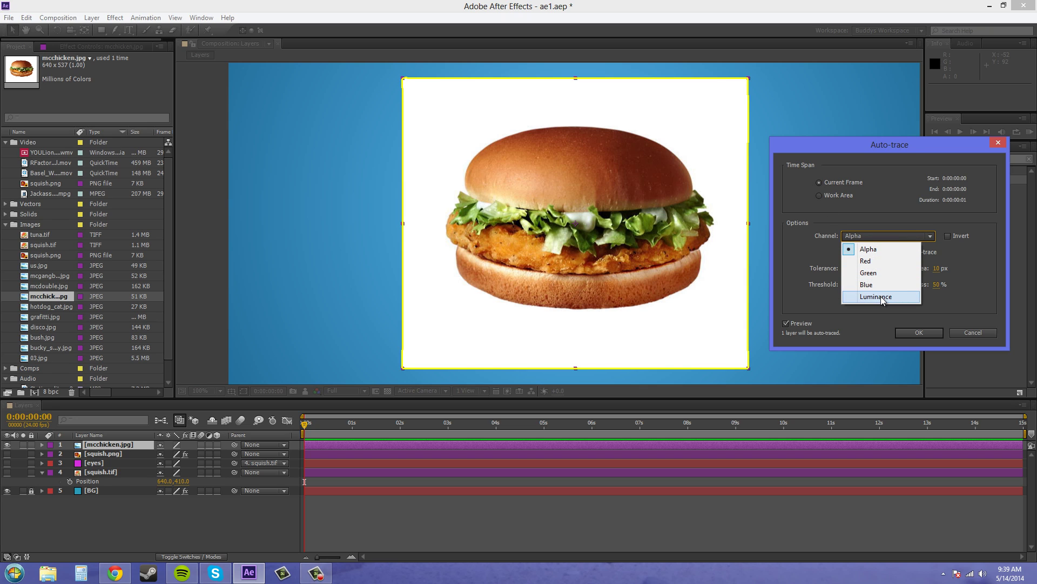
left_click(881, 297)
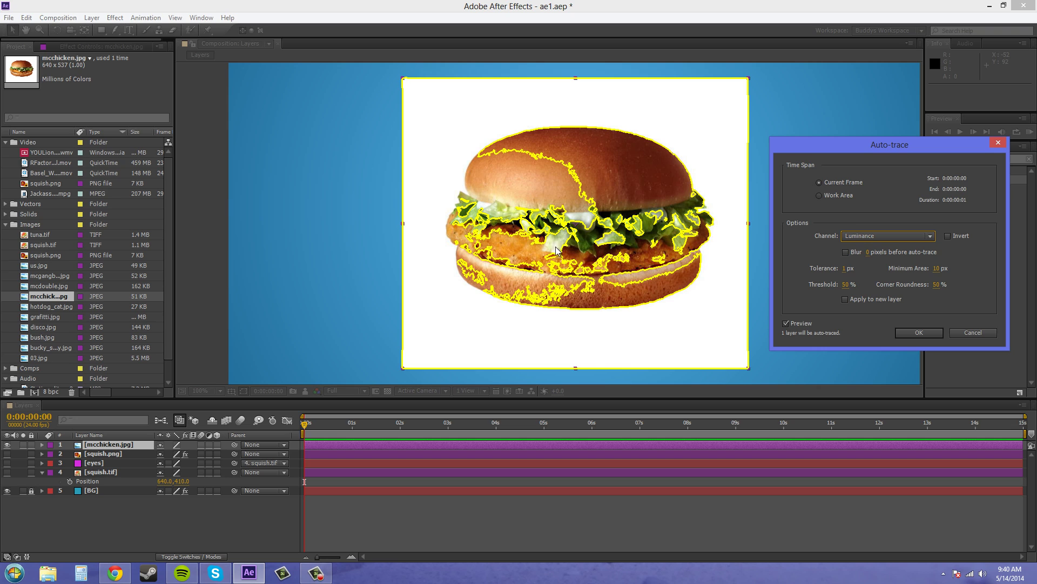
left_click(860, 238)
left_click(863, 257)
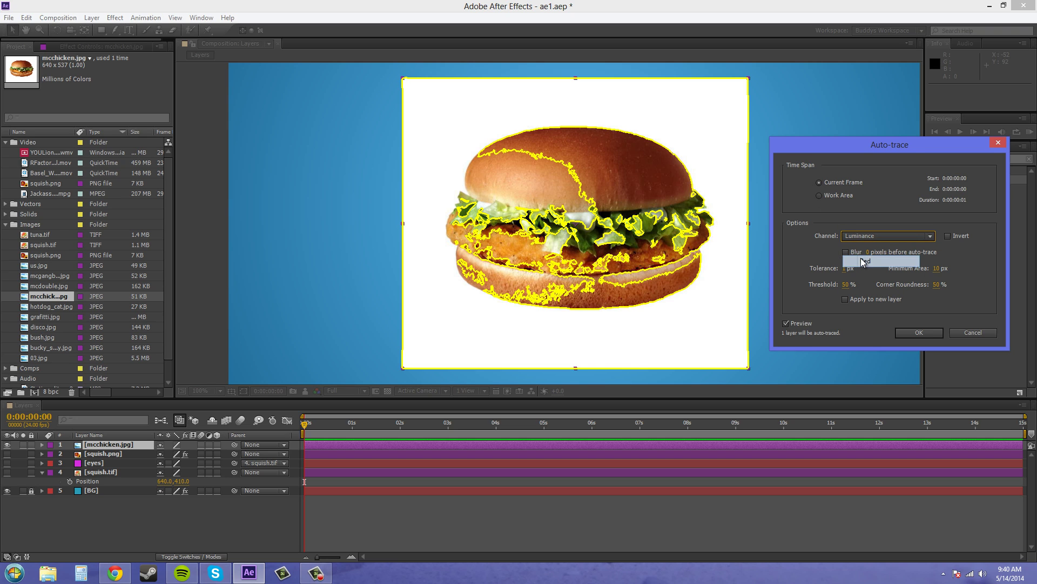
left_click(866, 235)
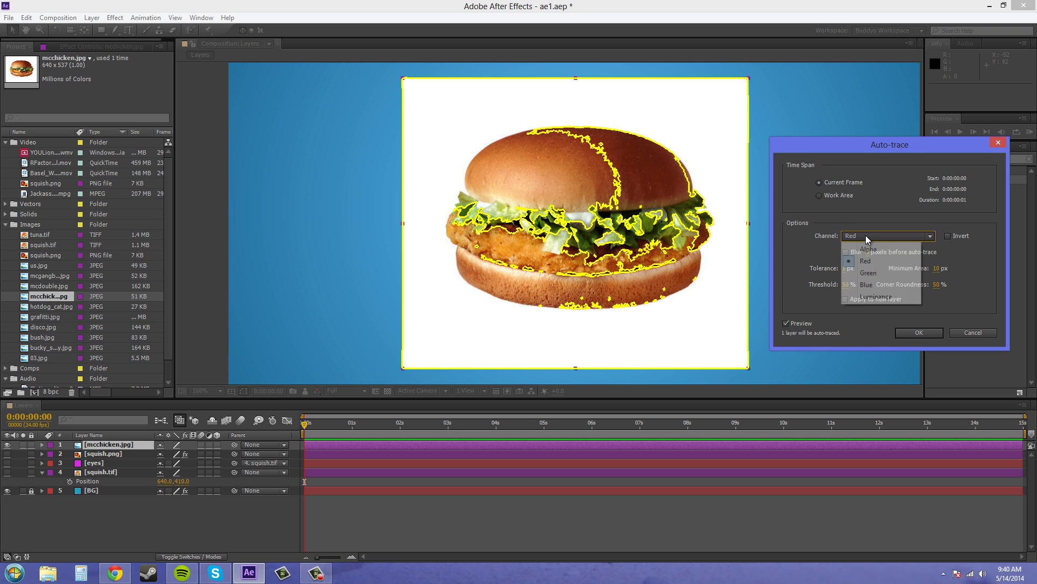
left_click(858, 267)
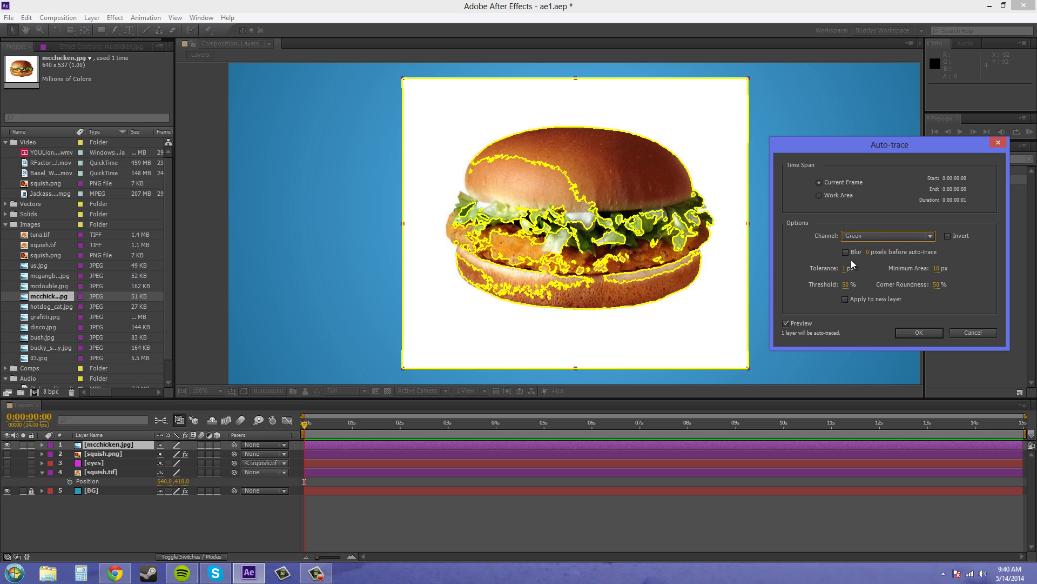
- Set the trace channel to Blue with a threshold of 60% and apply the auto-trace to the layer
left_click(871, 237)
left_click(865, 284)
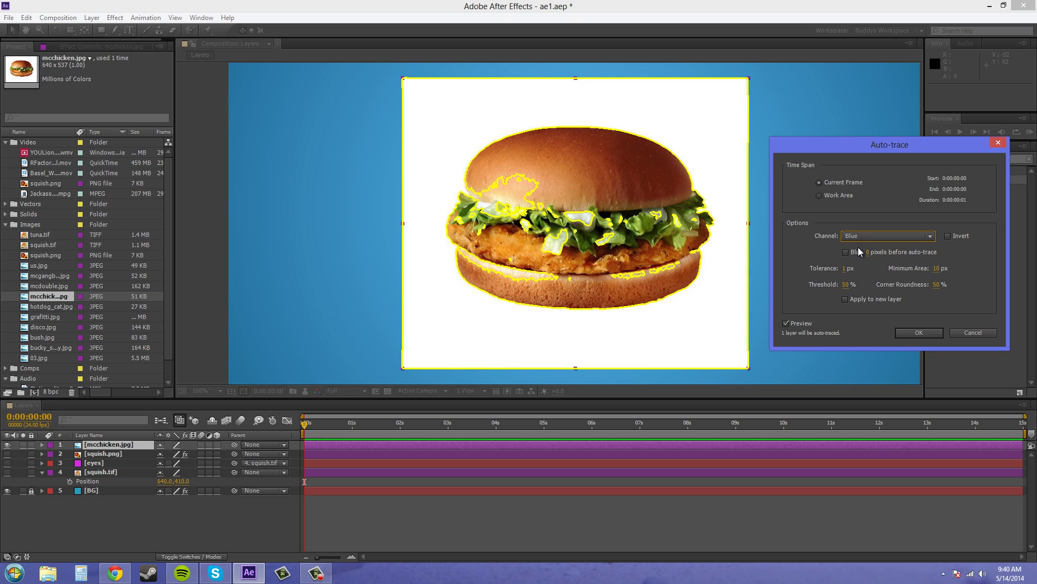
left_click(844, 285)
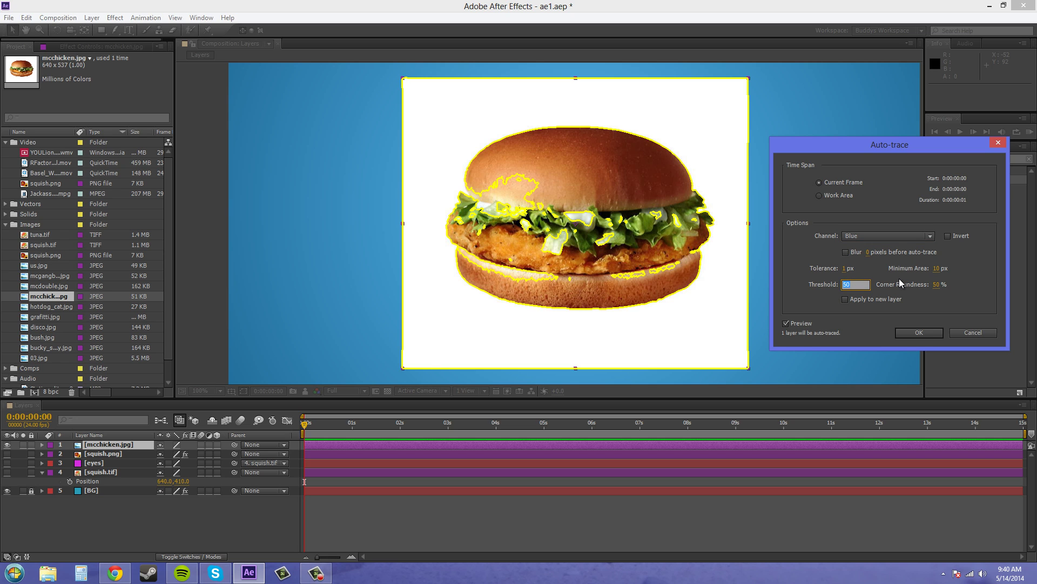
type("60")
key("Return")
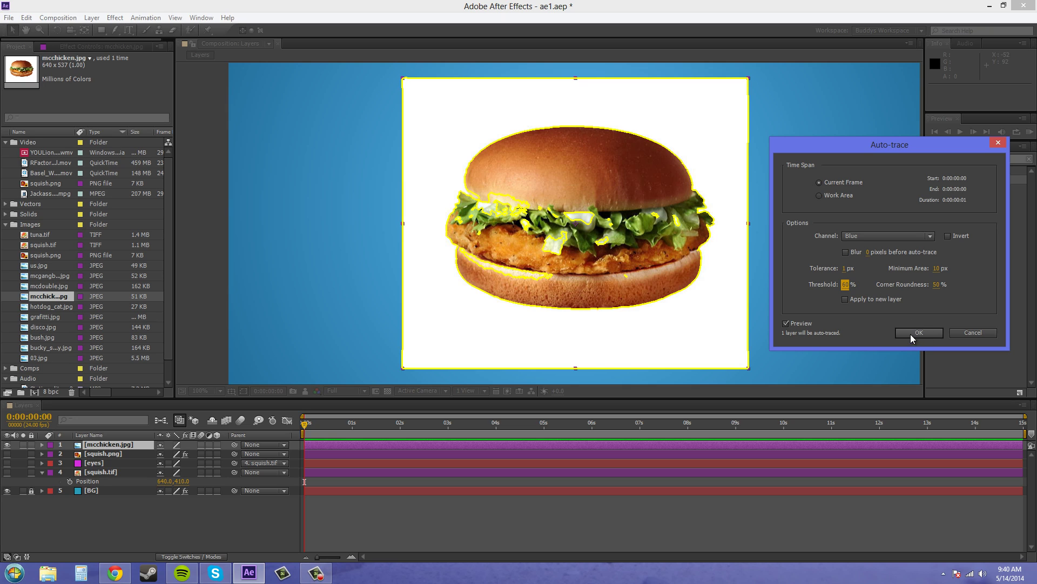
left_click(846, 283)
key("Return")
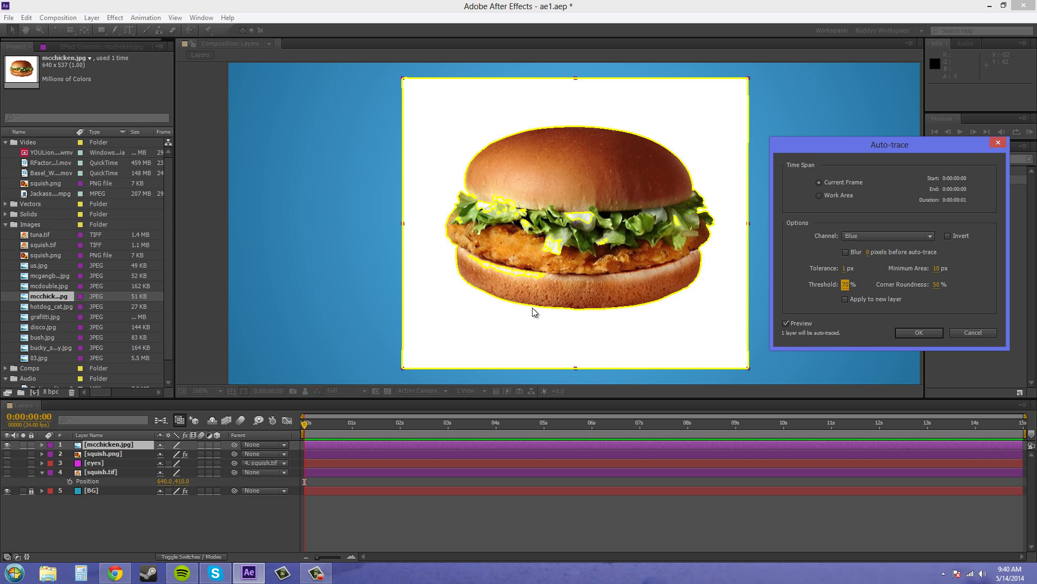
left_click(913, 333)
left_click(919, 332)
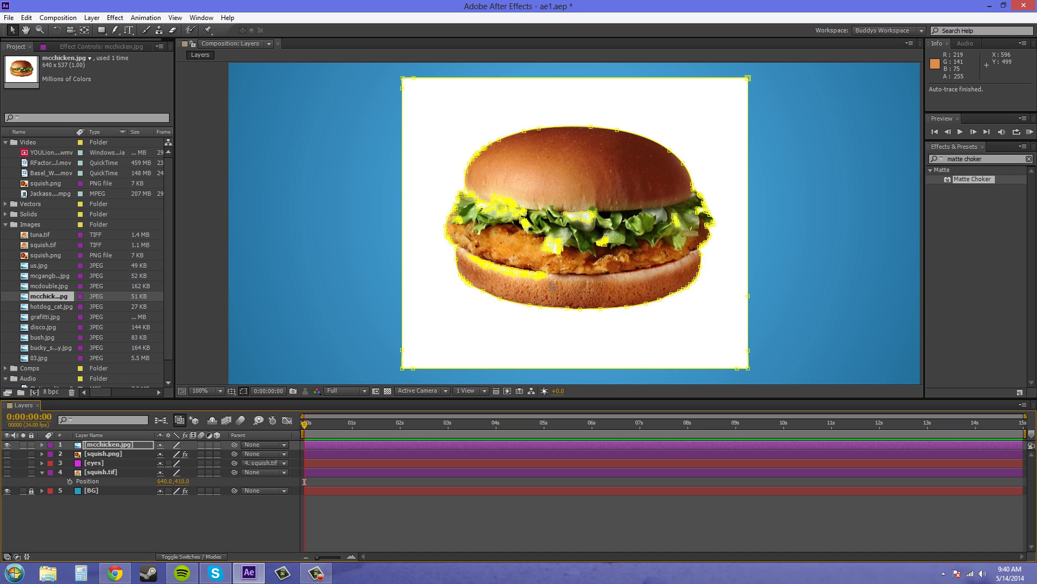
- Delete the stray masks on the central mayonnaise, the nearby lettuce and the lower bun's upper edge
scroll(536, 281, "up", 1)
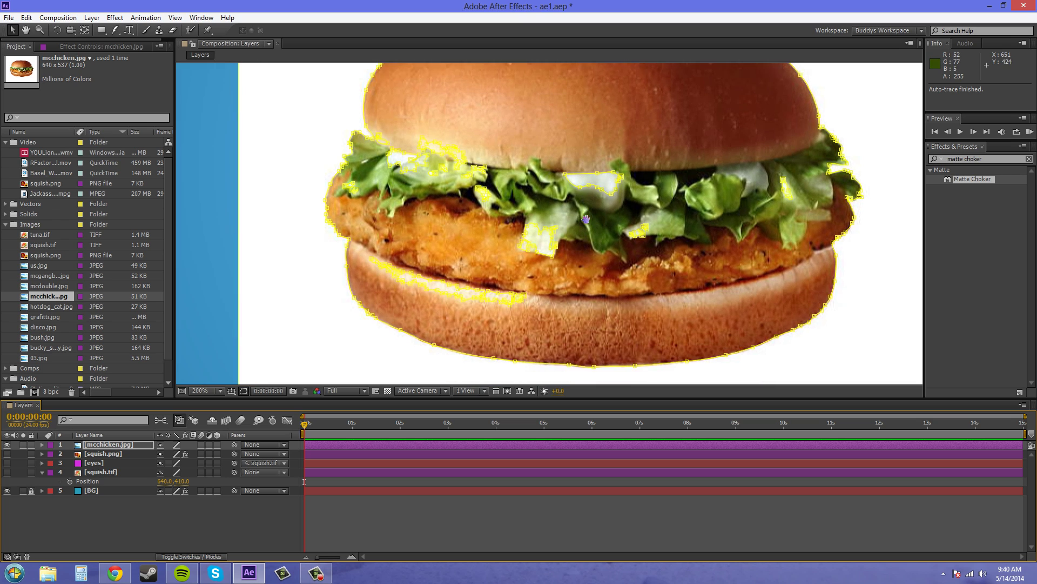
left_click(612, 164)
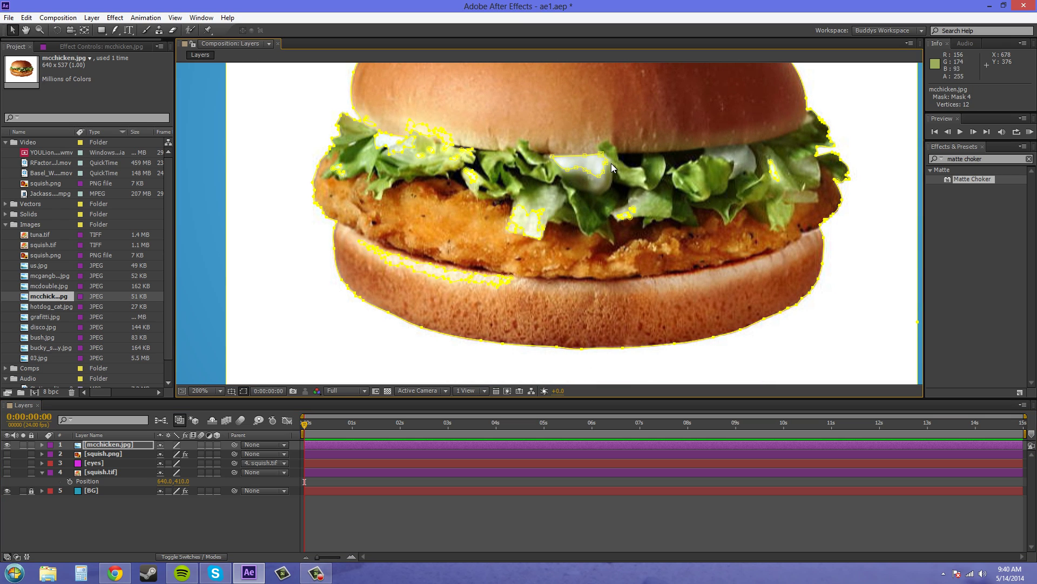
key("Delete")
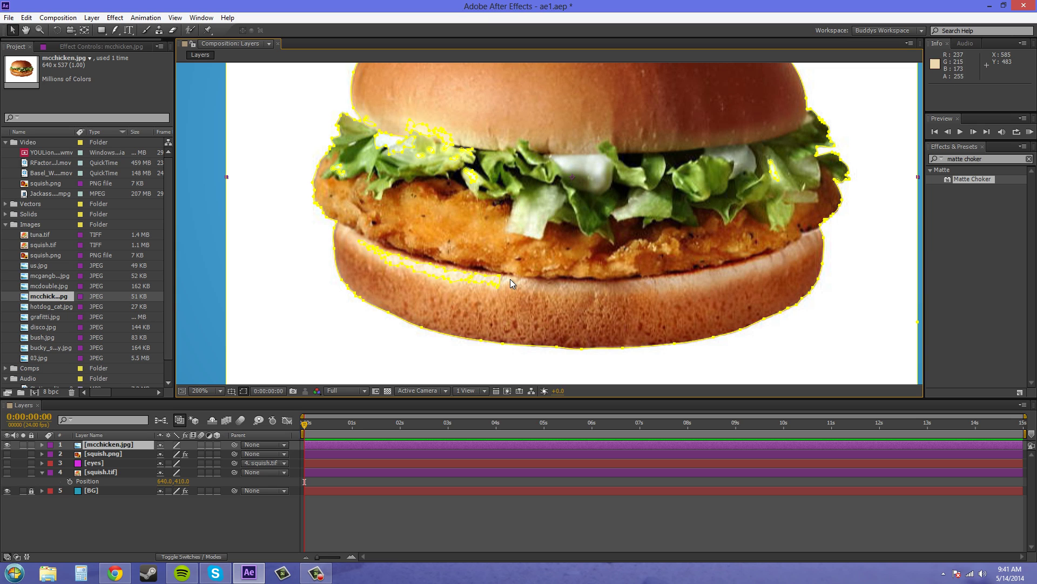
key("Delete")
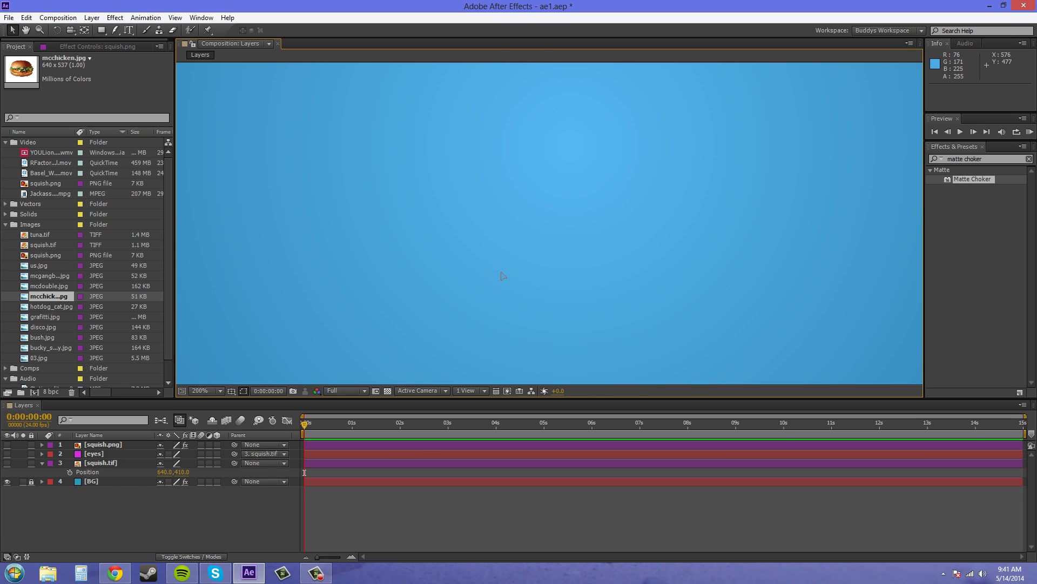
key("ctrl+z")
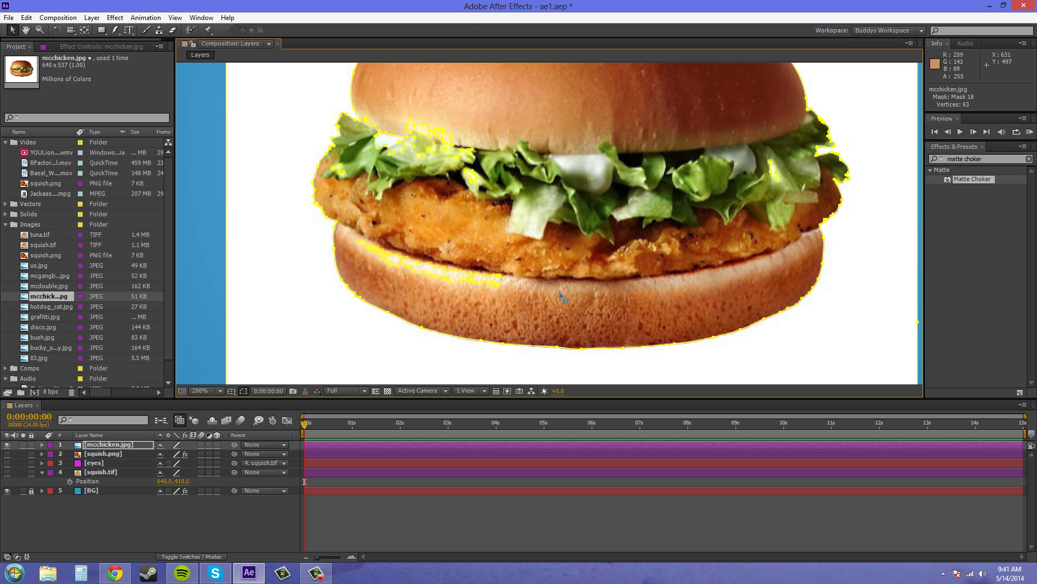
left_click(560, 293)
- Delete the remaining small stray masks on the lettuce and mayonnaise just beneath the upper bun
left_click_drag(385, 144, 454, 302)
left_click(438, 276)
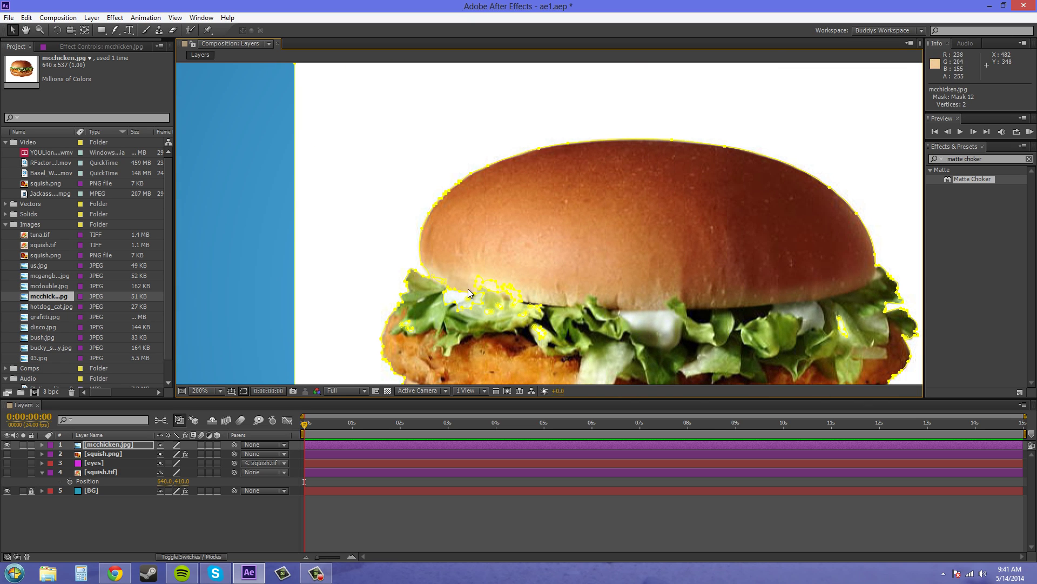
left_click(458, 283)
left_click(454, 291)
key("Delete")
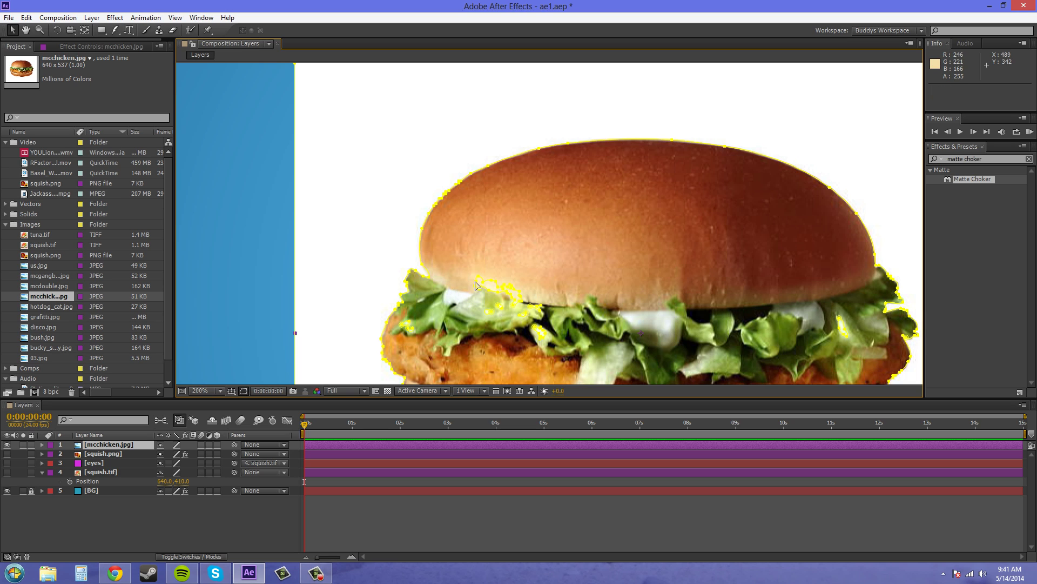
left_click(481, 282)
left_click(529, 310)
left_click(534, 312)
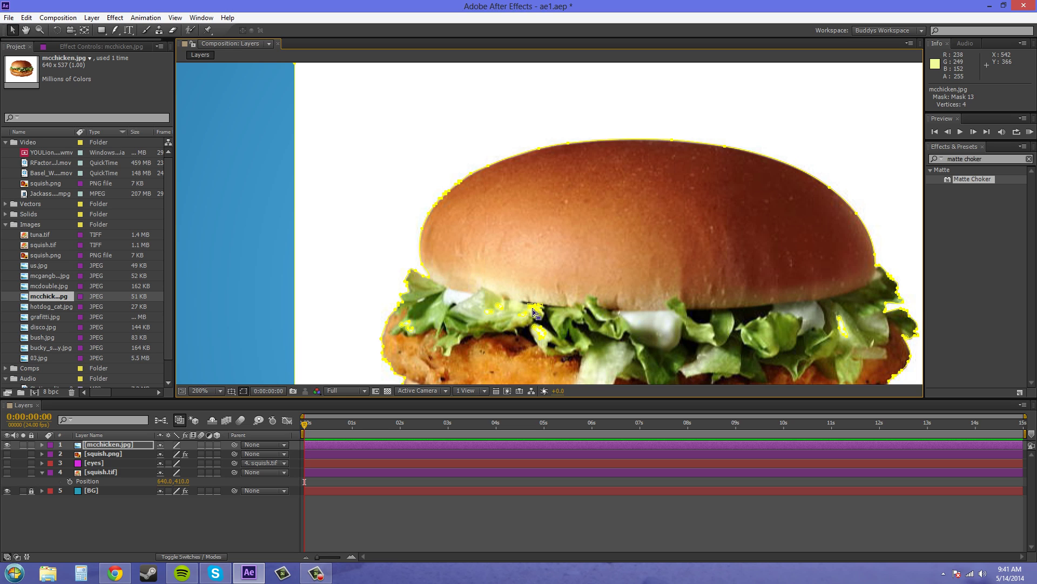
key("Delete")
left_click(524, 314)
key("Delete")
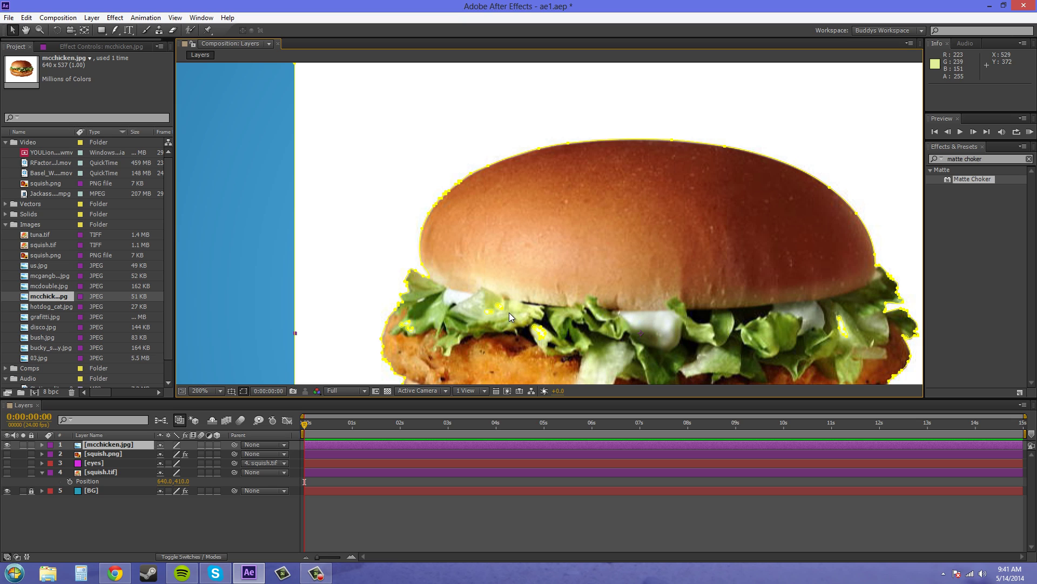
left_click(501, 308)
key("Delete")
left_click(526, 321)
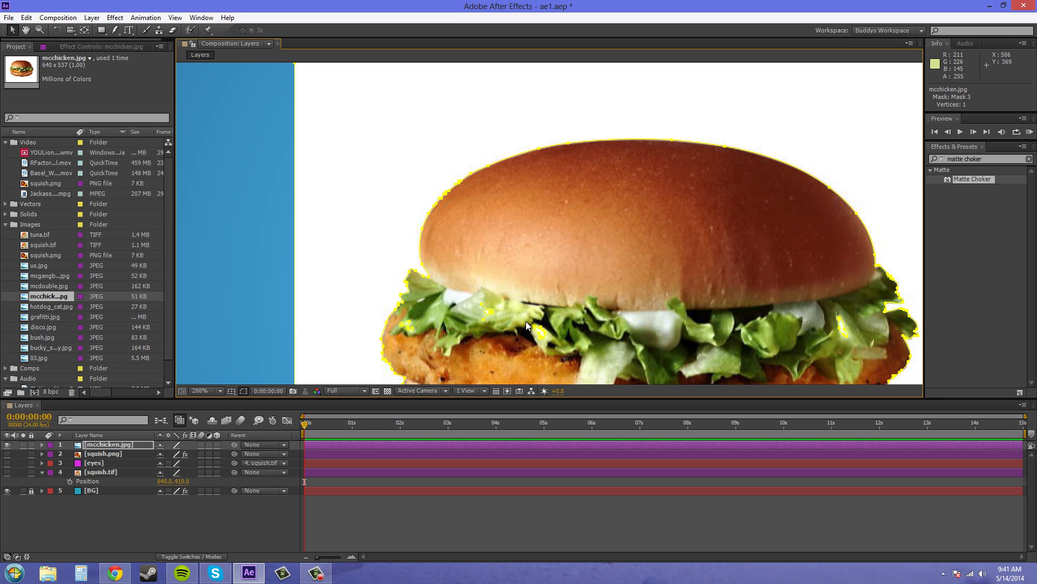
key("Delete")
left_click(539, 328)
key("Delete")
- Inspect the traced outline around the whole burger for leftover masks and for how closely it follows the edge
left_click_drag(900, 359, 816, 231)
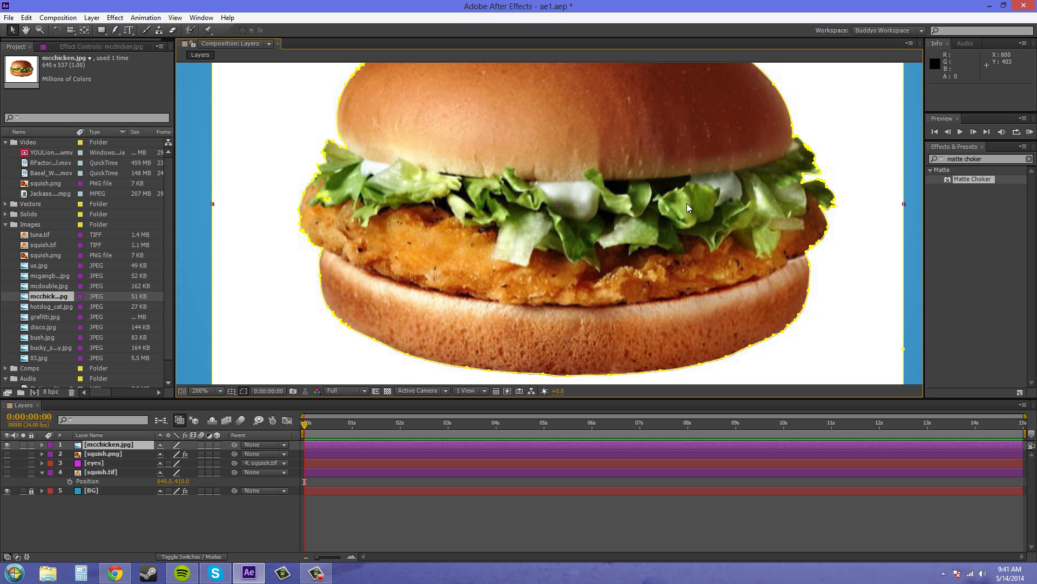
left_click_drag(638, 171, 707, 167)
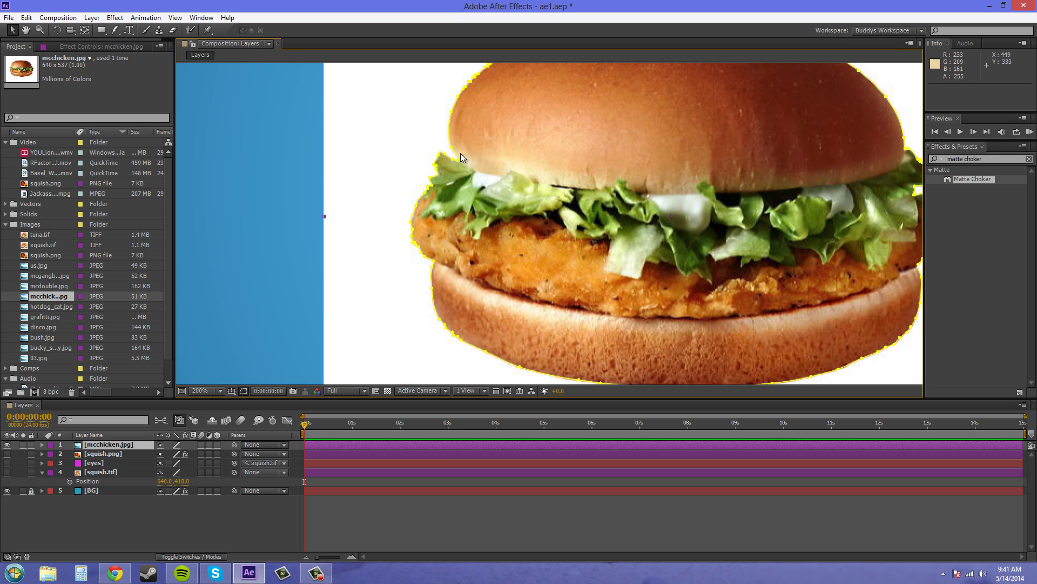
left_click_drag(653, 281, 474, 187)
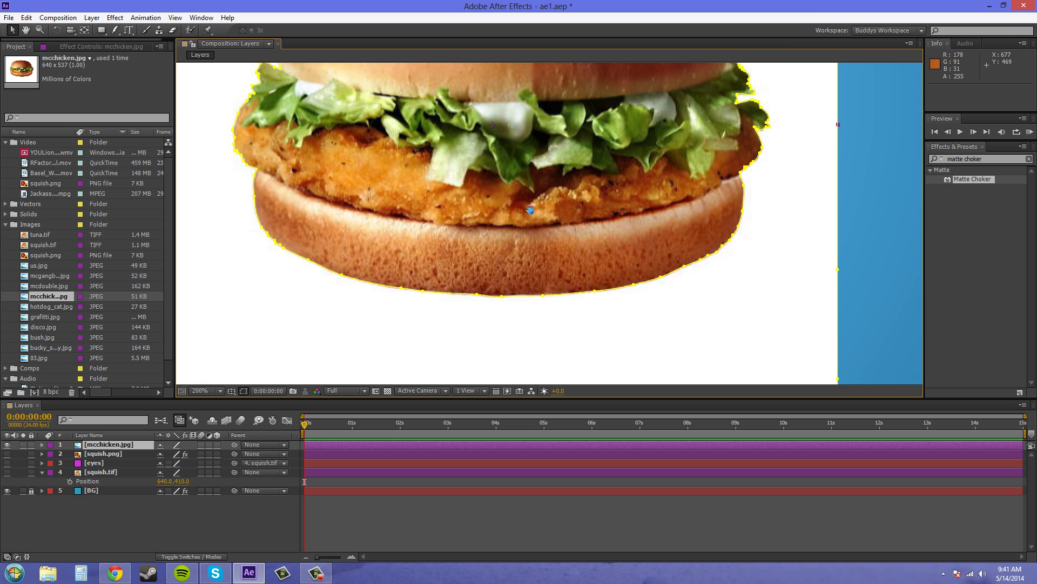
left_click_drag(527, 275, 642, 263)
scroll(634, 316, "up", 2)
left_click_drag(633, 316, 627, 85)
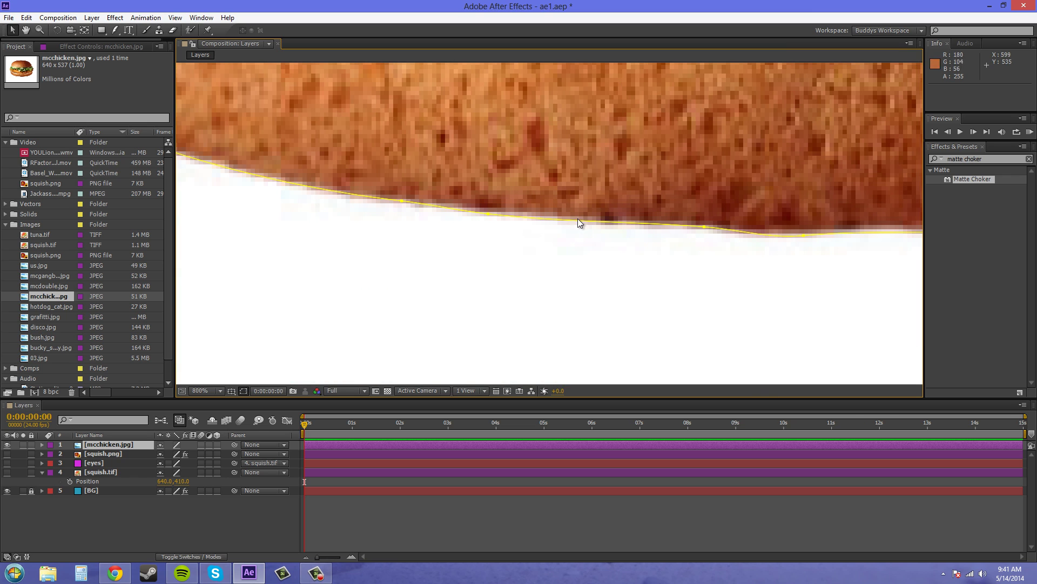
scroll(549, 221, "down", 6)
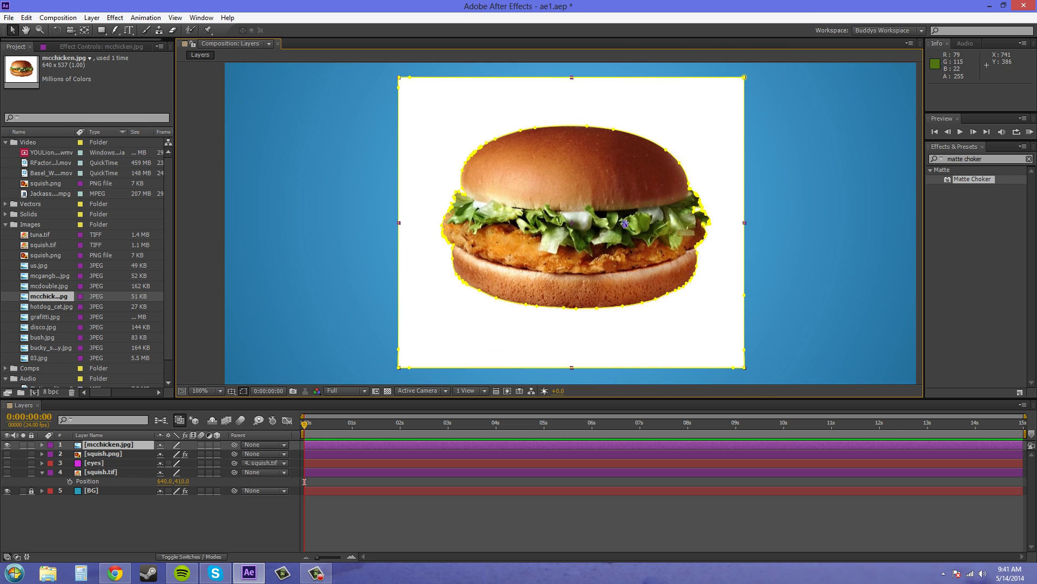
scroll(656, 192, "up", 1)
left_click_drag(639, 248, 568, 315)
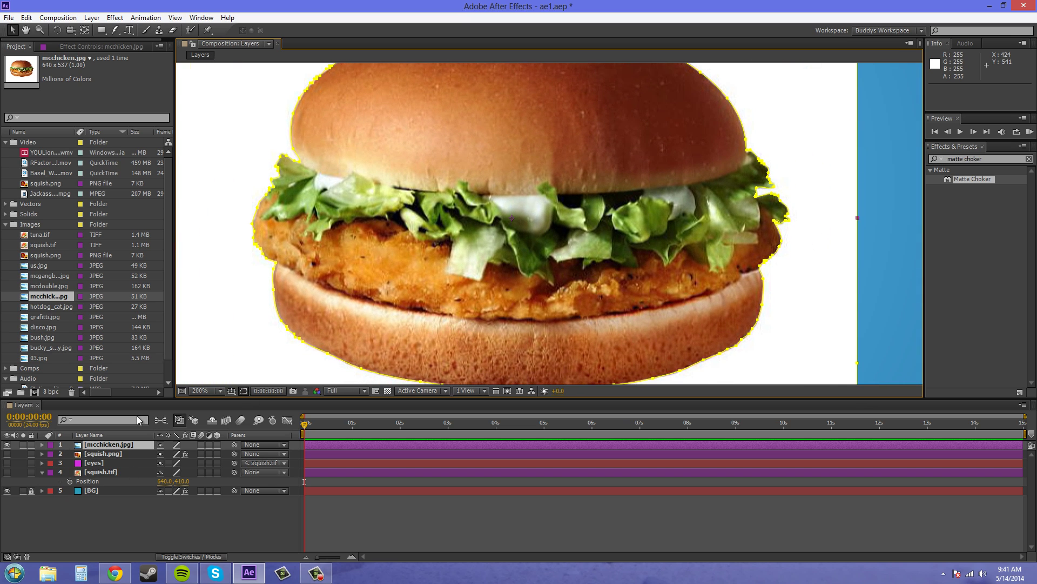
key("comma")
left_click_drag(329, 290, 327, 258)
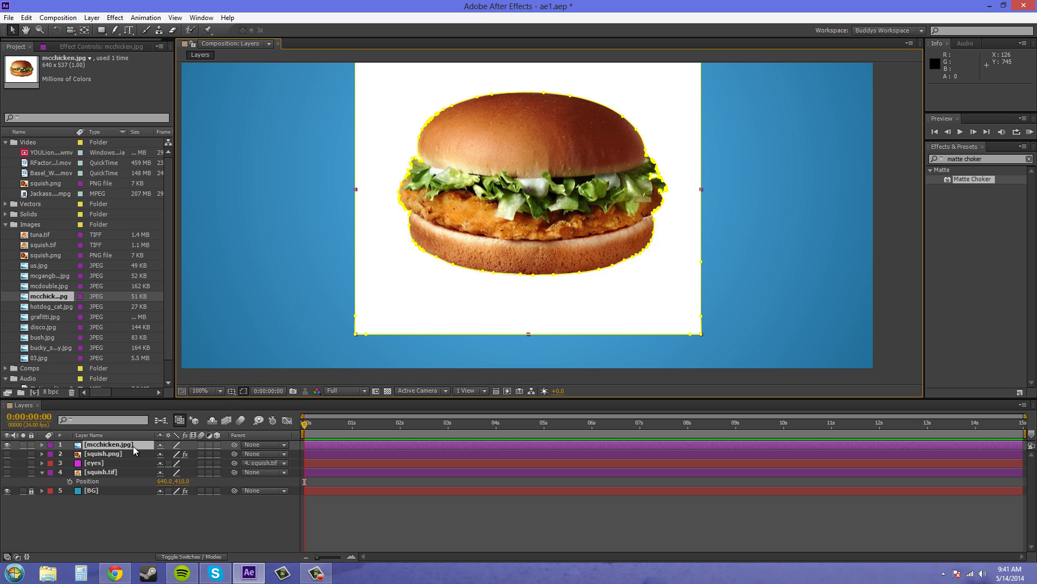
- Reveal the masks of the mcchicken.jpg layer and delete Mask 10, the rectangular outline around the image frame
left_click(103, 446)
key("m")
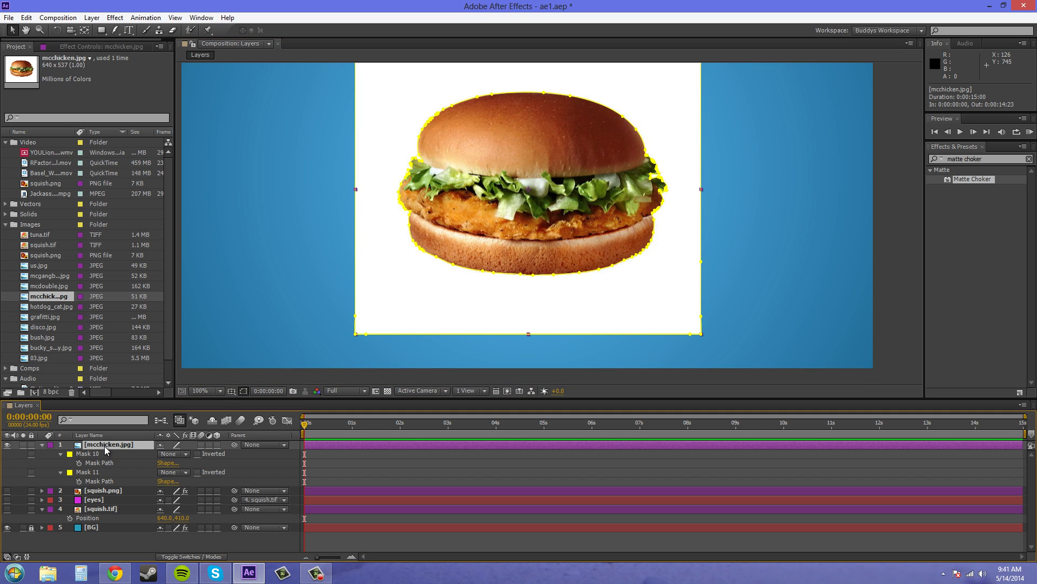
key("ctrl+z")
left_click(92, 465)
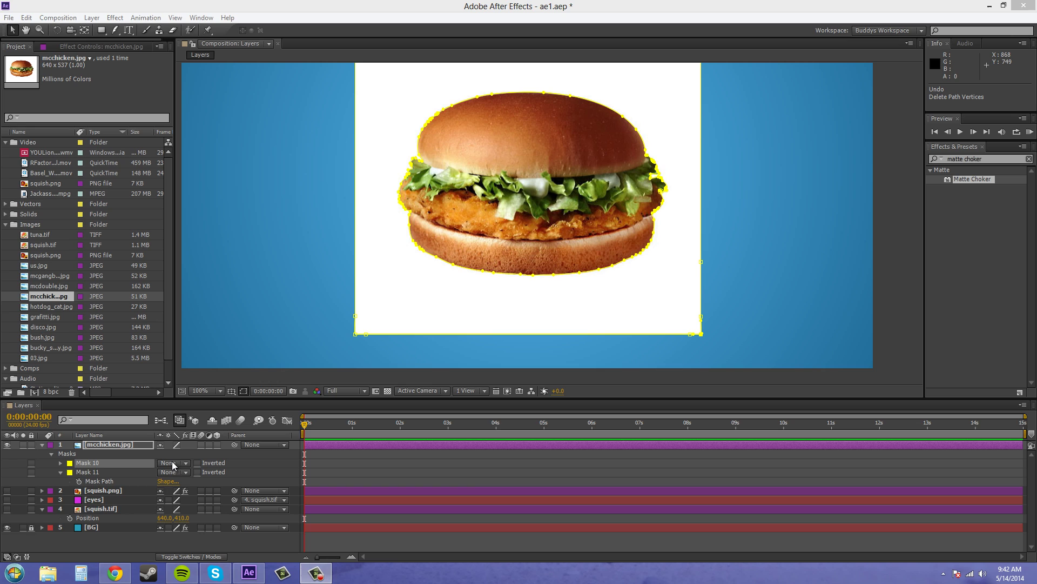
left_click(705, 339)
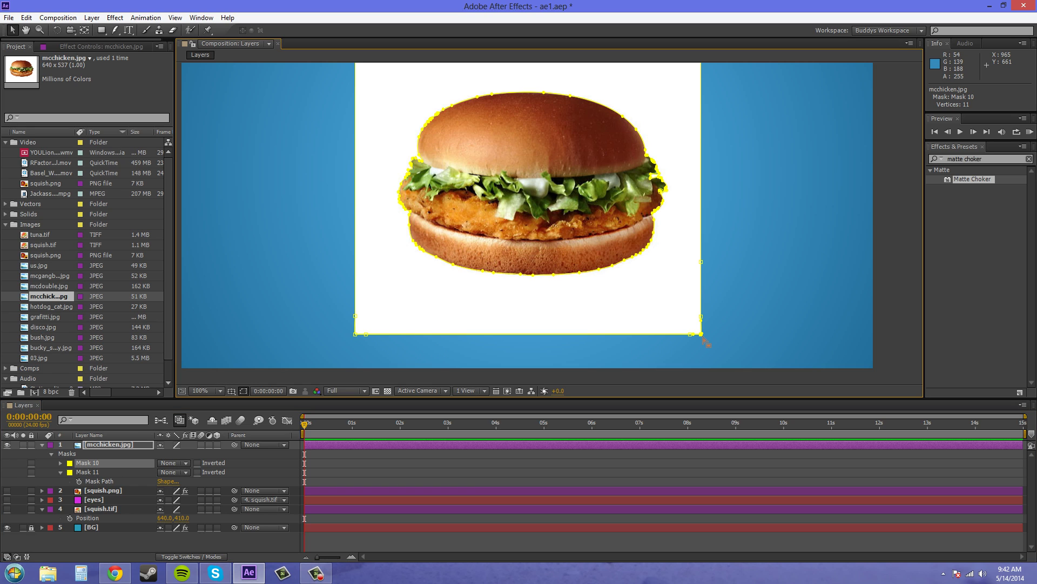
key("Delete")
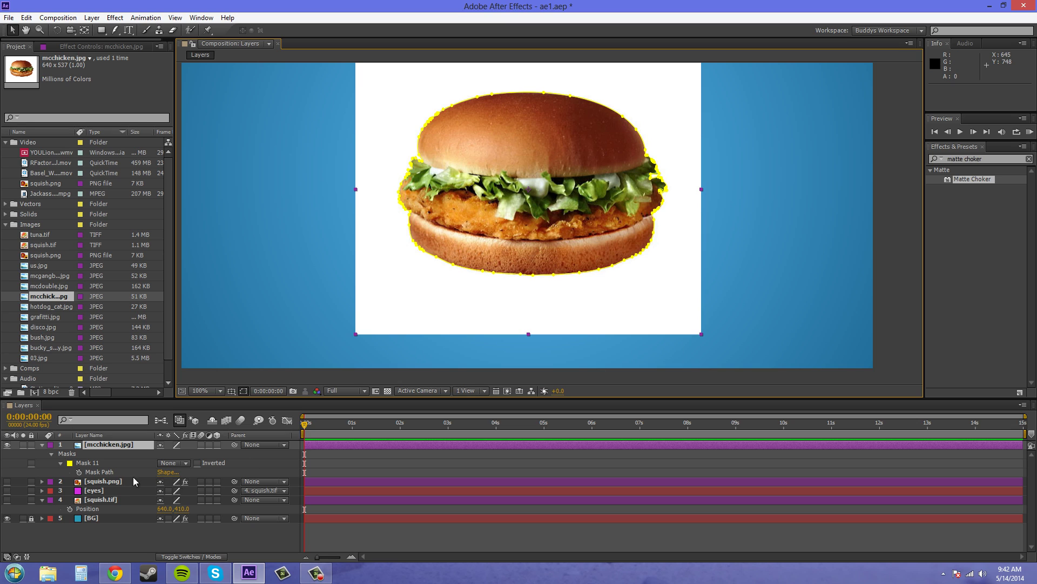
- Set the mode of Mask 11 on the mcchicken.jpg layer to Add
left_click(88, 464)
left_click(168, 463)
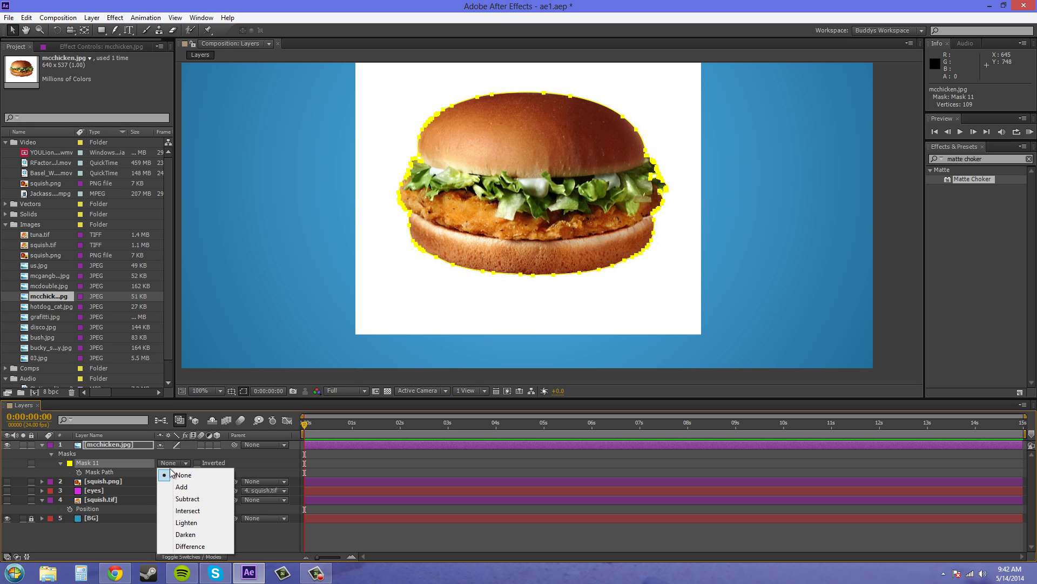
left_click(178, 488)
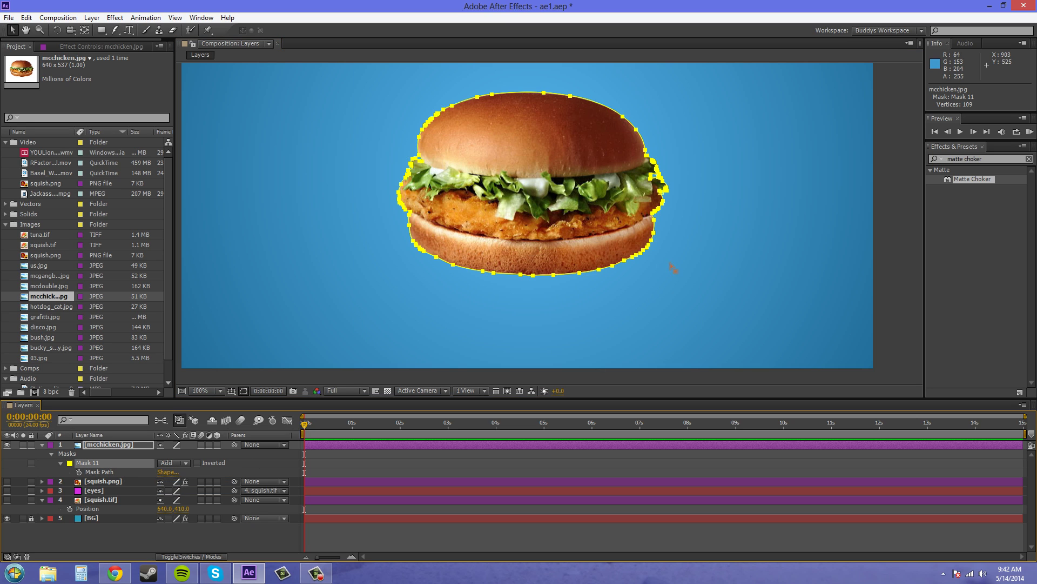
- Hide the mask outline in the composition view and inspect the edges of the cut-out burger
scroll(478, 206, "up", 2)
scroll(478, 205, "down", 3)
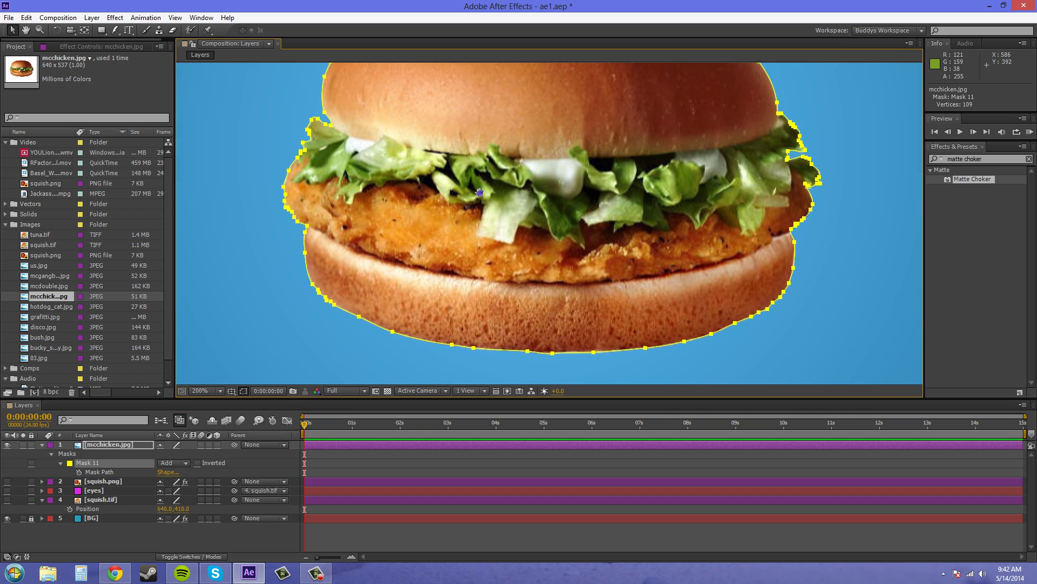
left_click(243, 391)
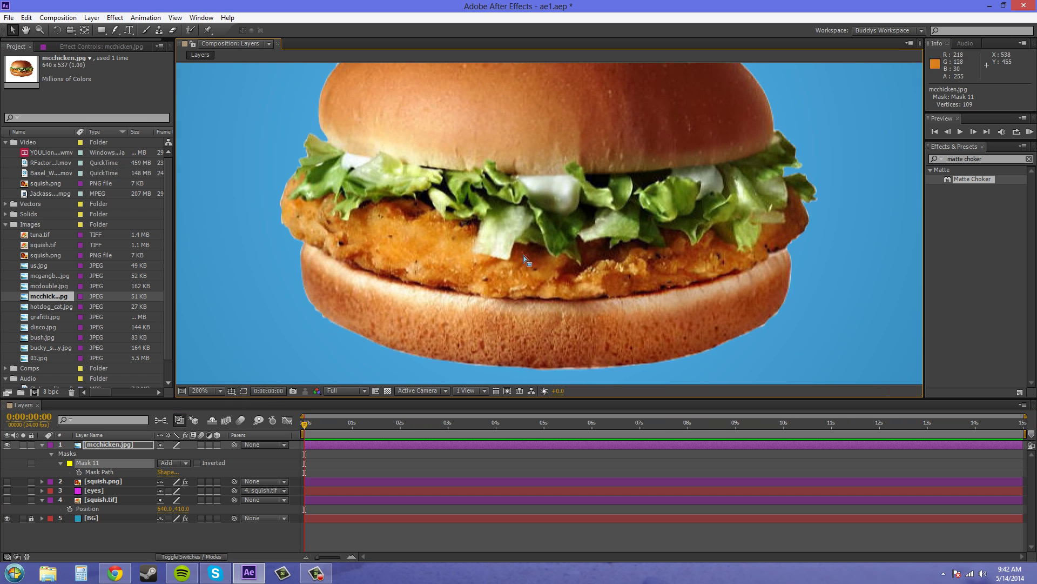
scroll(374, 128, "up", 2)
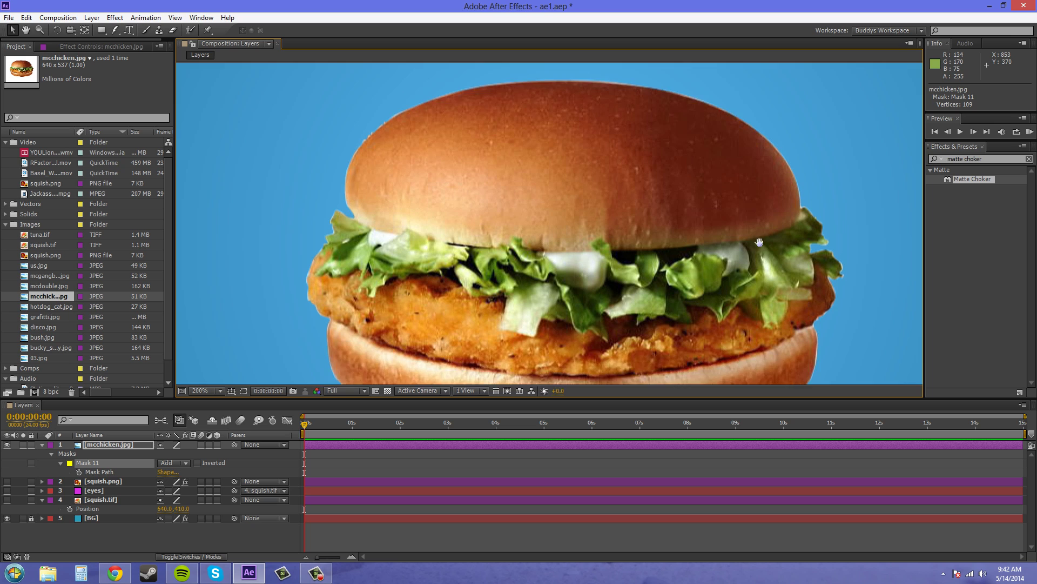
scroll(665, 268, "down", 3)
scroll(733, 262, "down", 4)
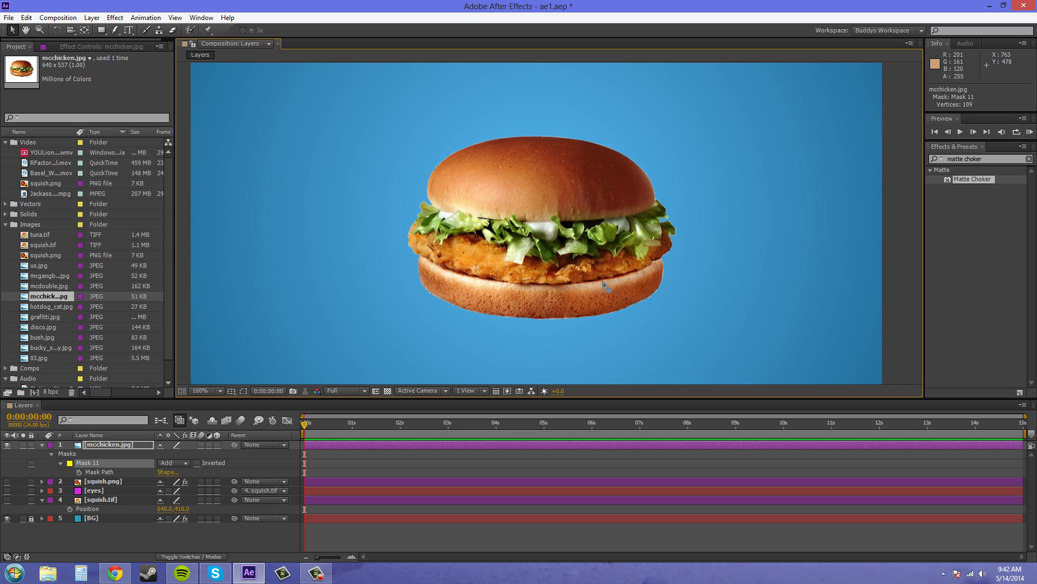
scroll(536, 239, "up", 2)
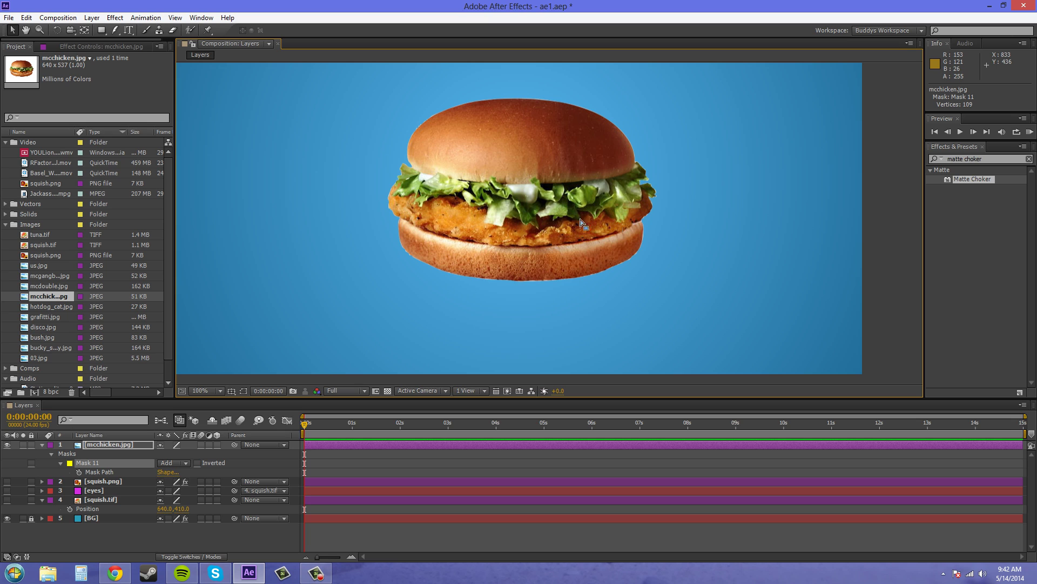
left_click_drag(524, 244, 523, 269)
scroll(523, 270, "down", 2)
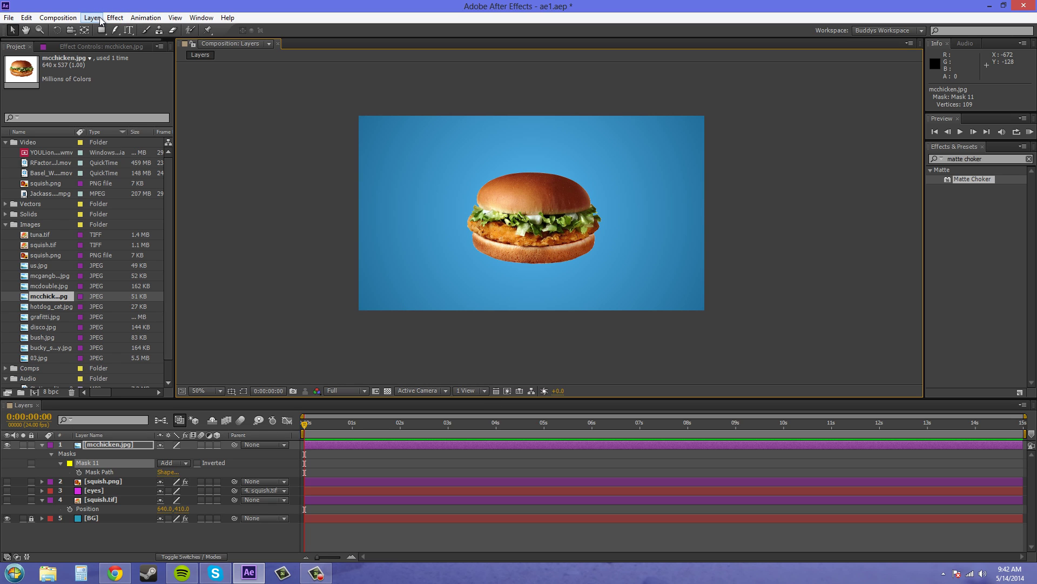
- Apply the Matte Choker effect to the mcchicken.jpg layer and check the burger's edges up close
left_click(113, 19)
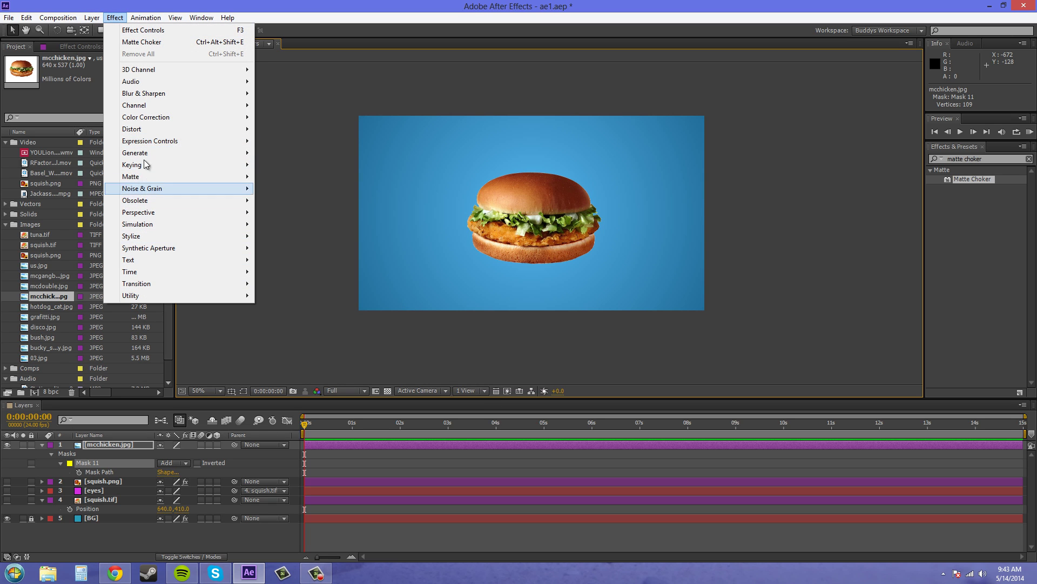
mouse_move(144, 177)
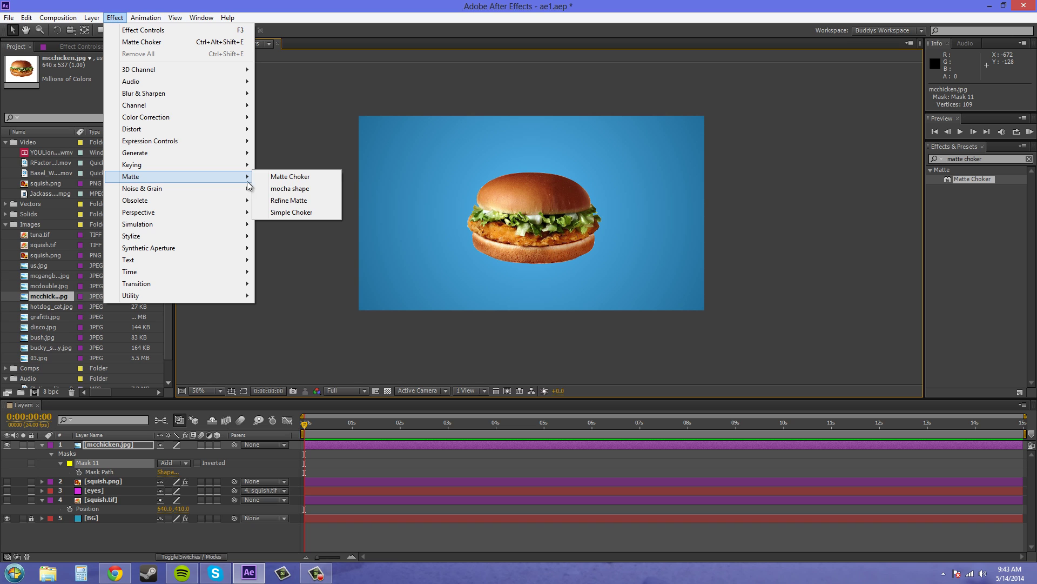
left_click(292, 176)
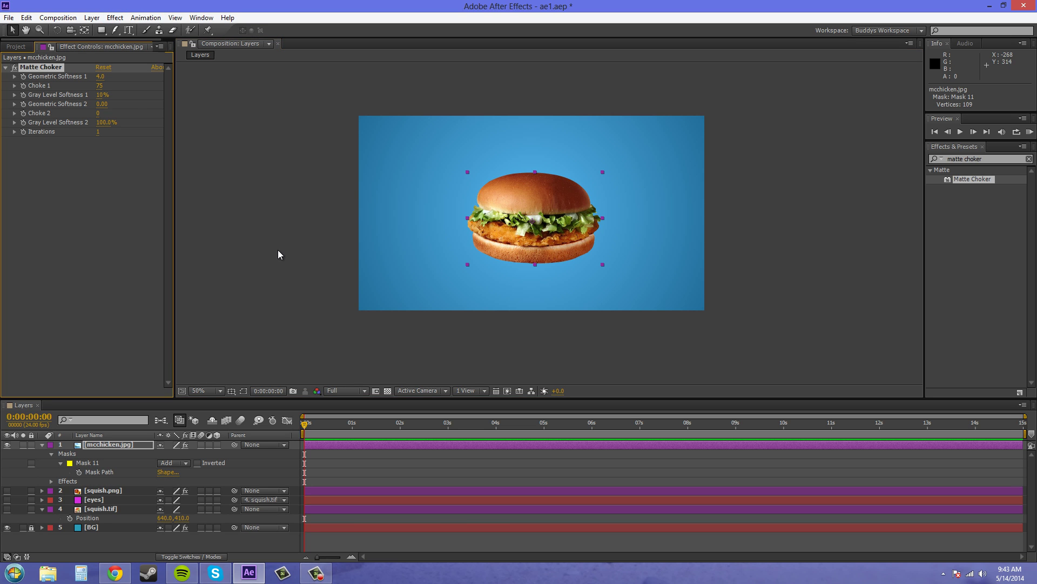
scroll(543, 252, "up", 3)
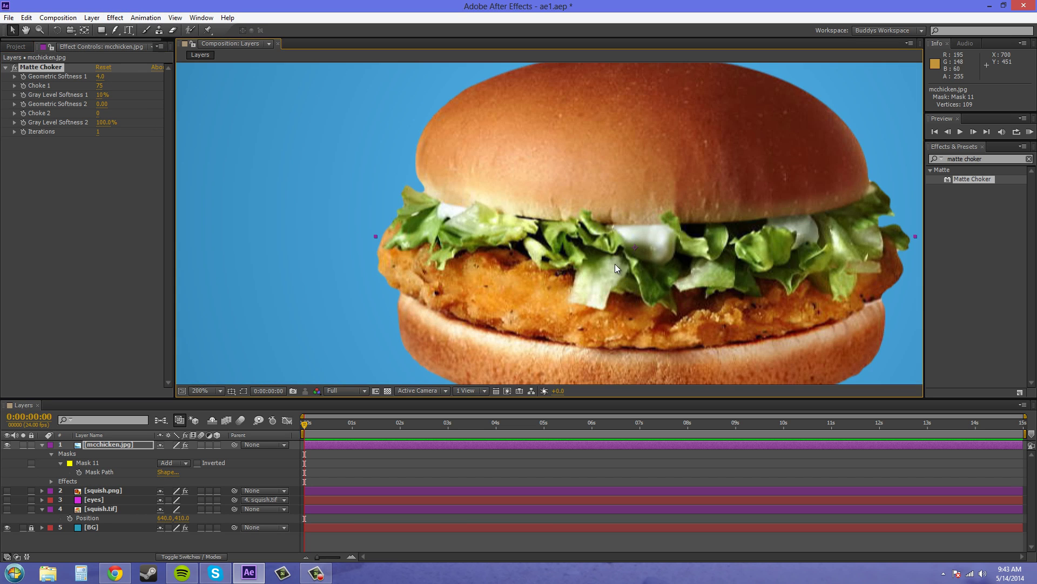
left_click_drag(615, 263, 516, 234)
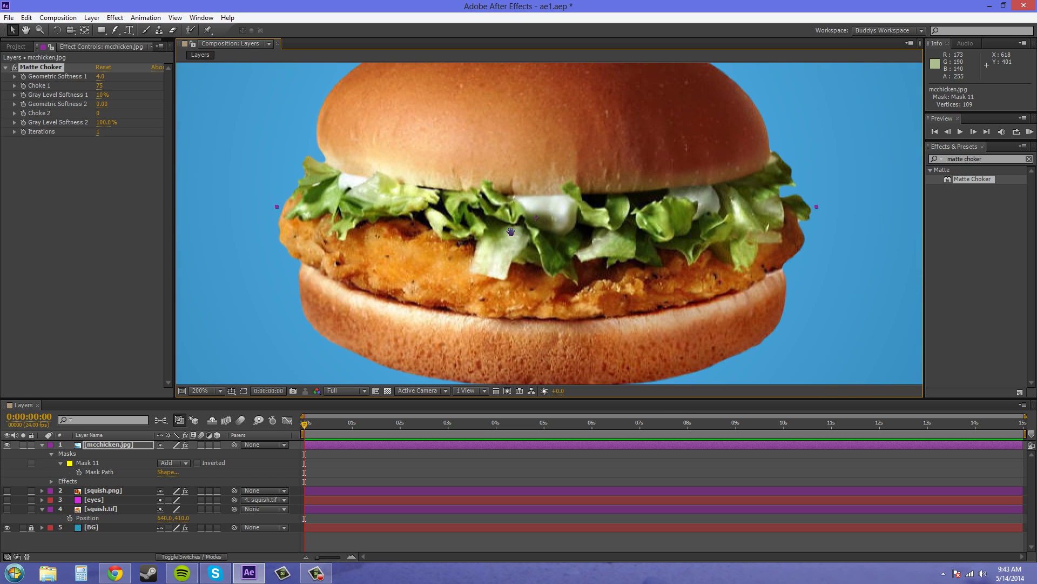
left_click_drag(430, 280, 378, 233)
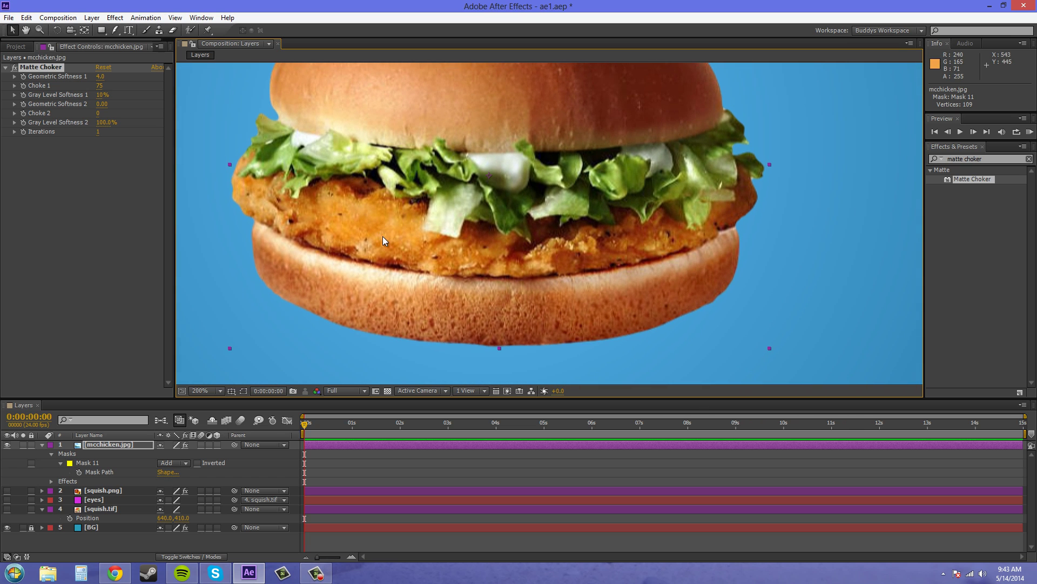
left_click_drag(477, 261, 528, 328)
left_click_drag(560, 240, 549, 192)
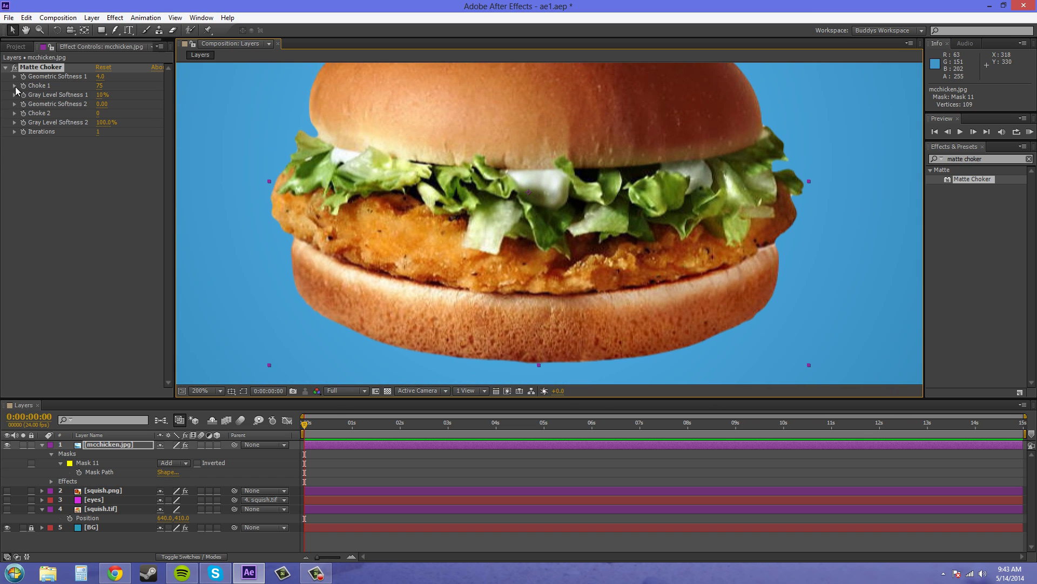
- Set the Matte Choker's Choke 1 to 32 and check the edge around the burger
mouse_move(98, 85)
left_mouse_down()
mouse_move(65, 85)
mouse_move(84, 85)
left_mouse_up()
left_click_drag(550, 185, 447, 221)
left_click_drag(638, 250, 759, 332)
scroll(764, 317, "down", 1)
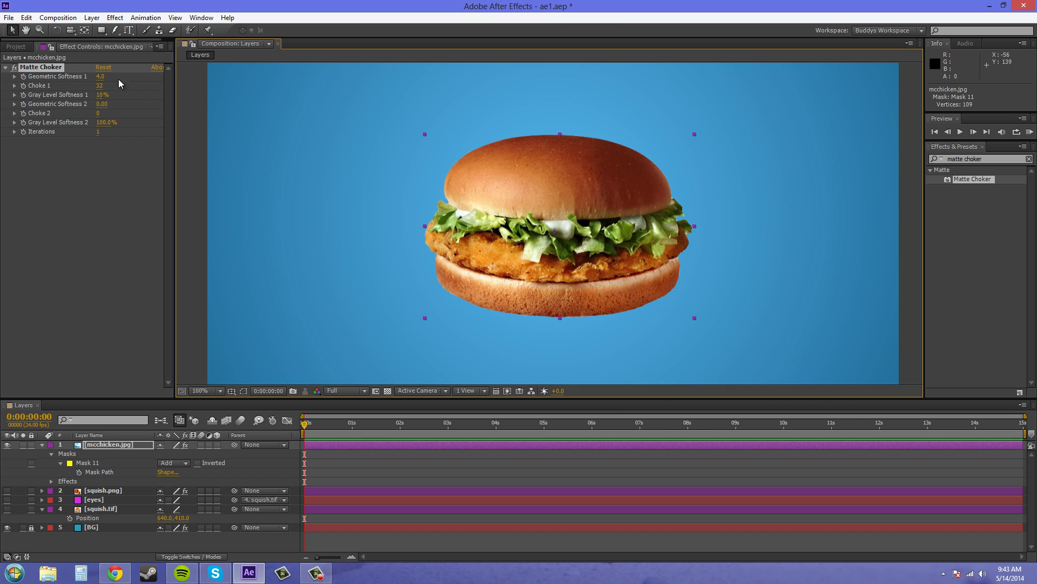
left_click(5, 67)
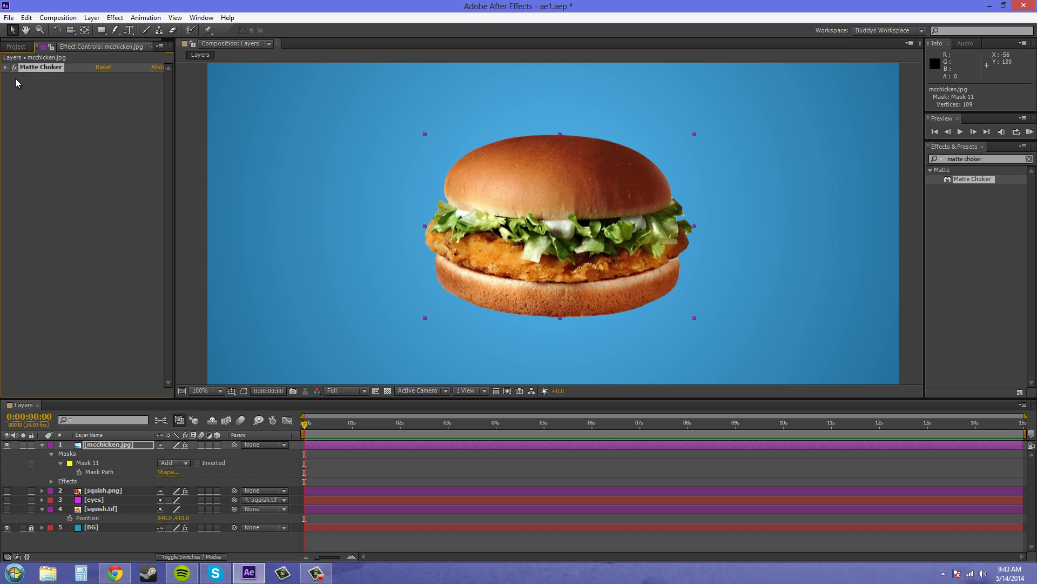
left_click_drag(701, 260, 659, 254)
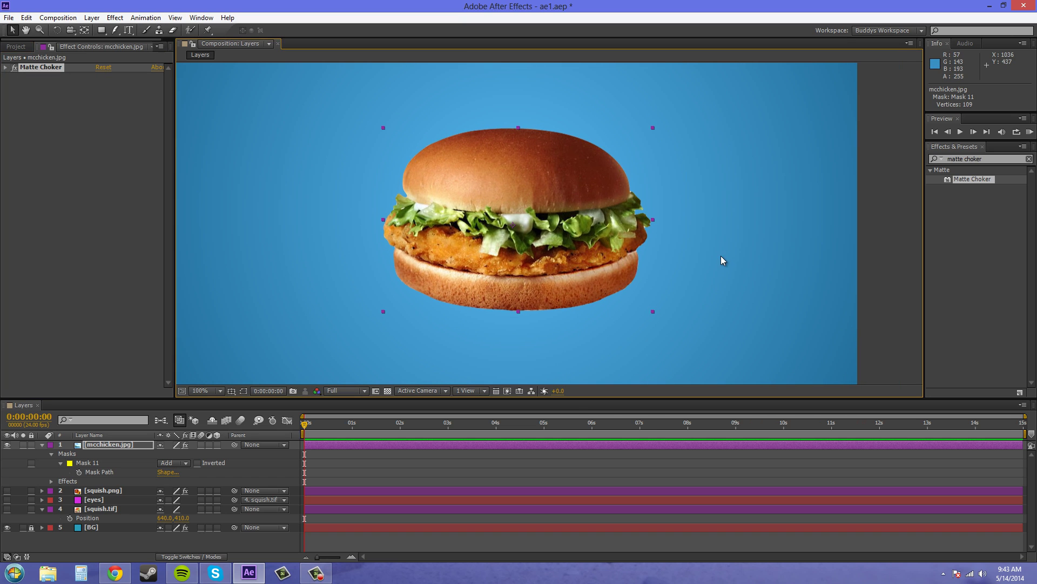
key("comma")
key("period")
left_click(4, 68)
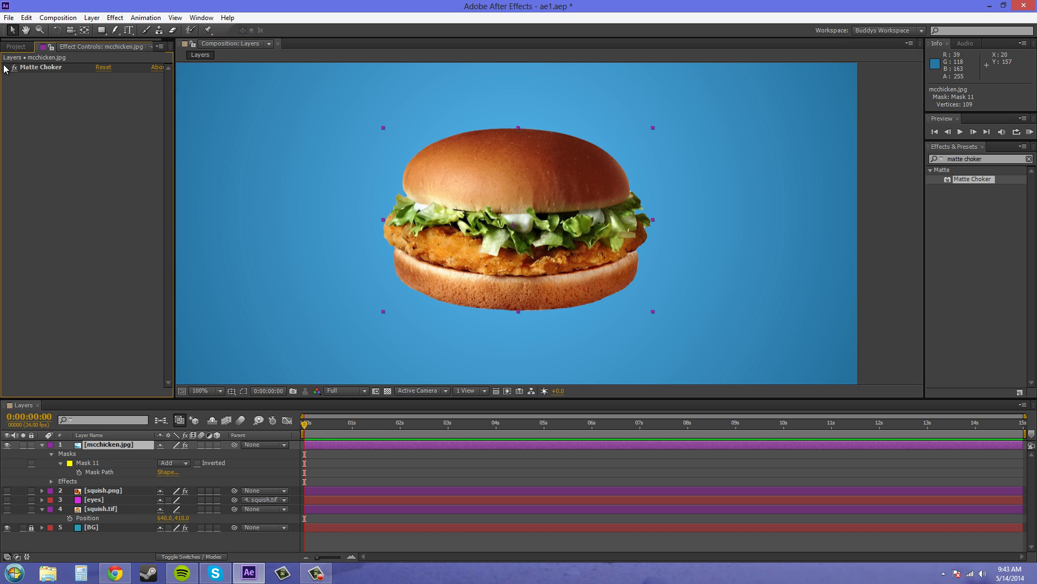
left_click(4, 69)
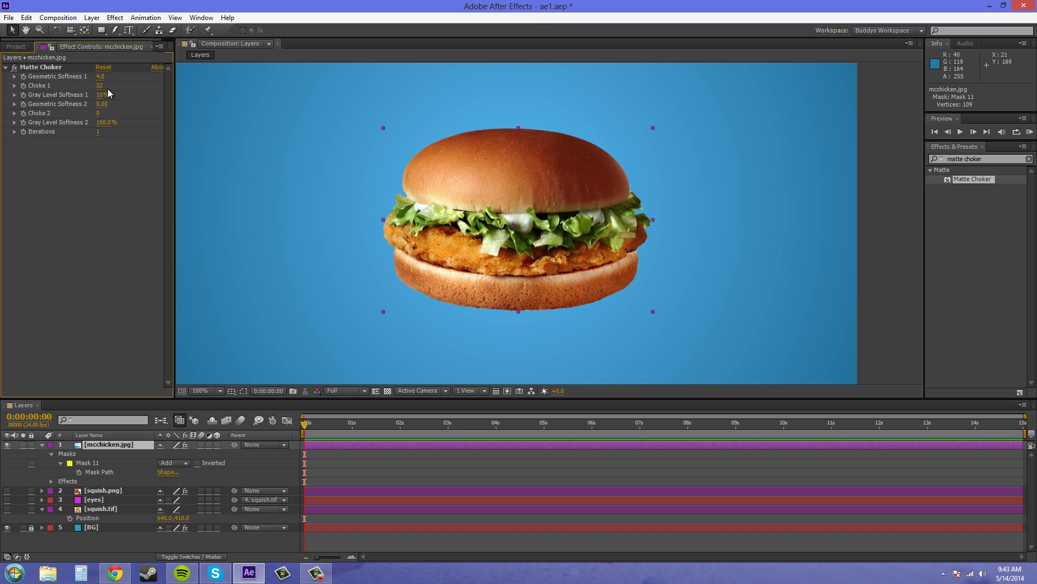
- Set the Matte Choker's Geometric Softness 1 to 11.8 and Gray Level Softness 1 to 100%
left_click_drag(101, 81, 169, 101)
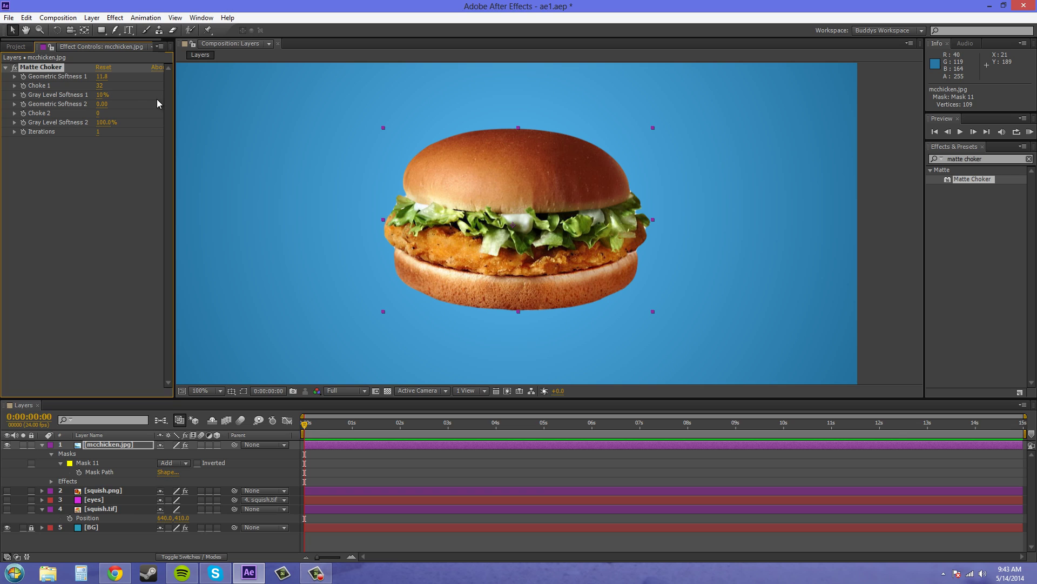
left_click_drag(99, 96, 269, 107)
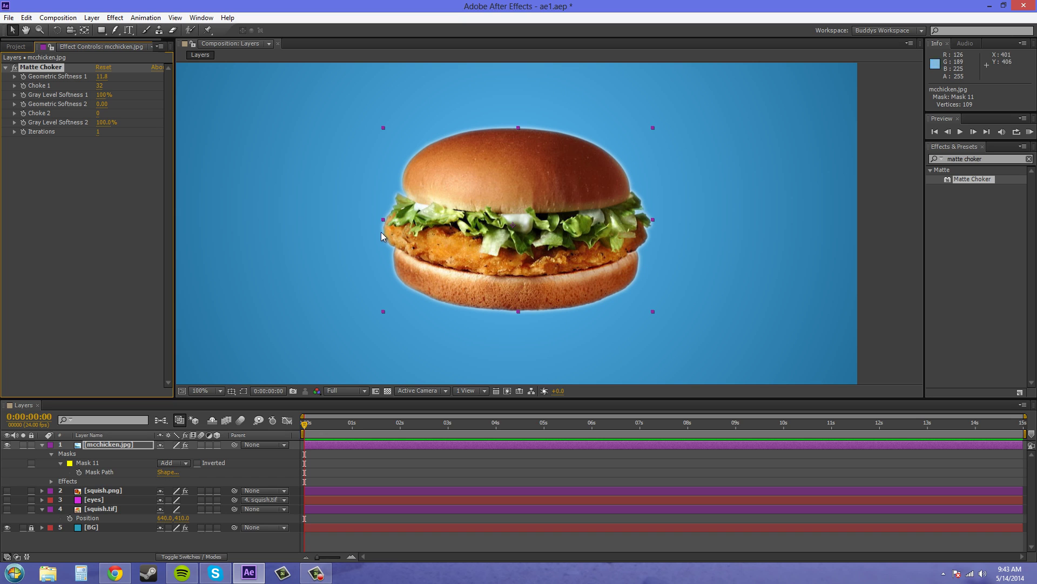
scroll(659, 247, "down", 2)
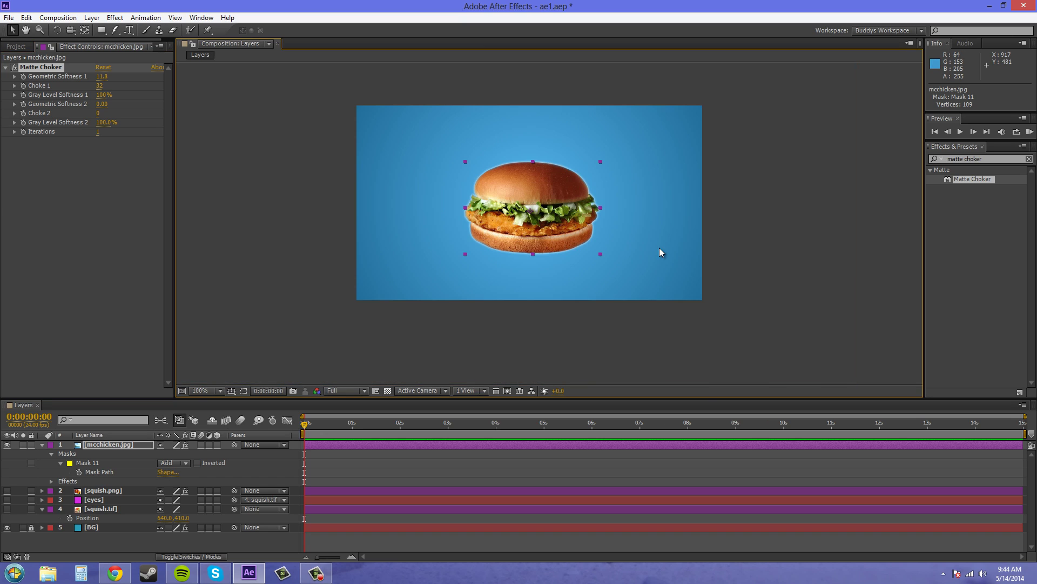
scroll(615, 222, "up", 2)
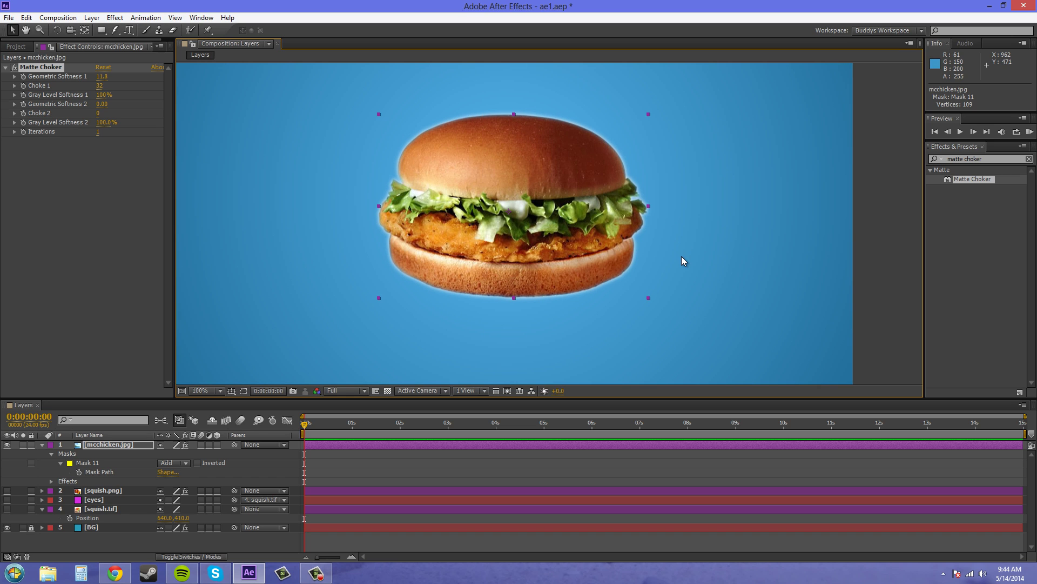
scroll(683, 260, "up", 1)
scroll(707, 249, "down", 1)
scroll(700, 243, "down", 1)
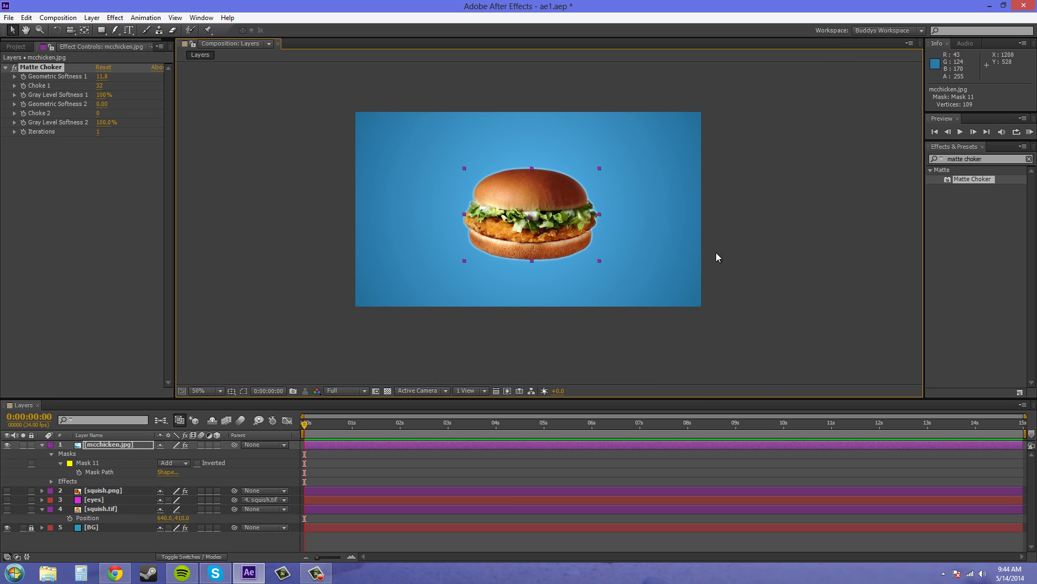
- Collapse the mcchicken.jpg layer's properties and review the finished burger cut-out with nothing selected
left_click(760, 244)
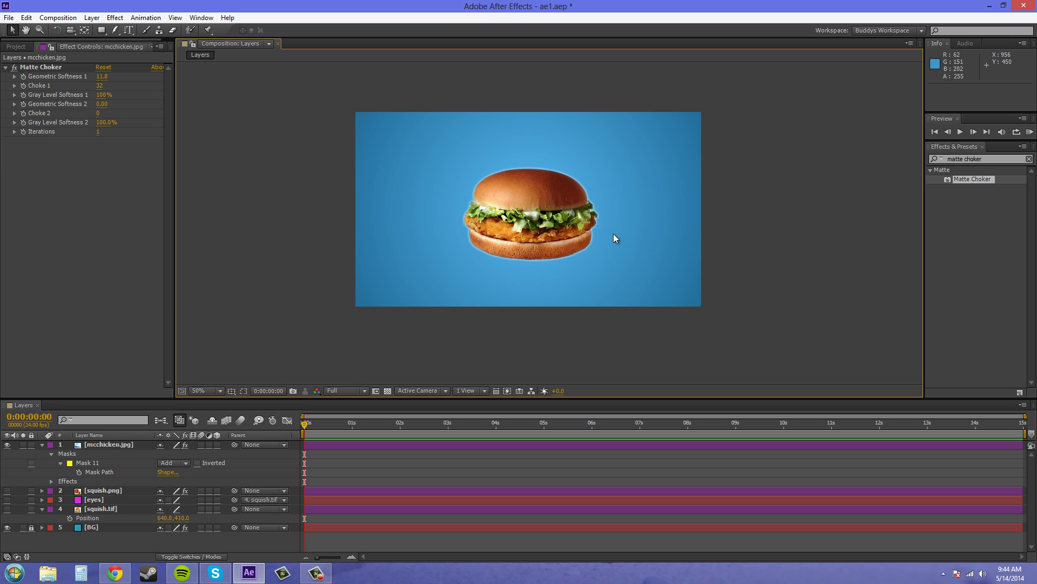
left_click(42, 444)
left_click_drag(610, 251, 595, 236)
scroll(718, 289, "up", 1)
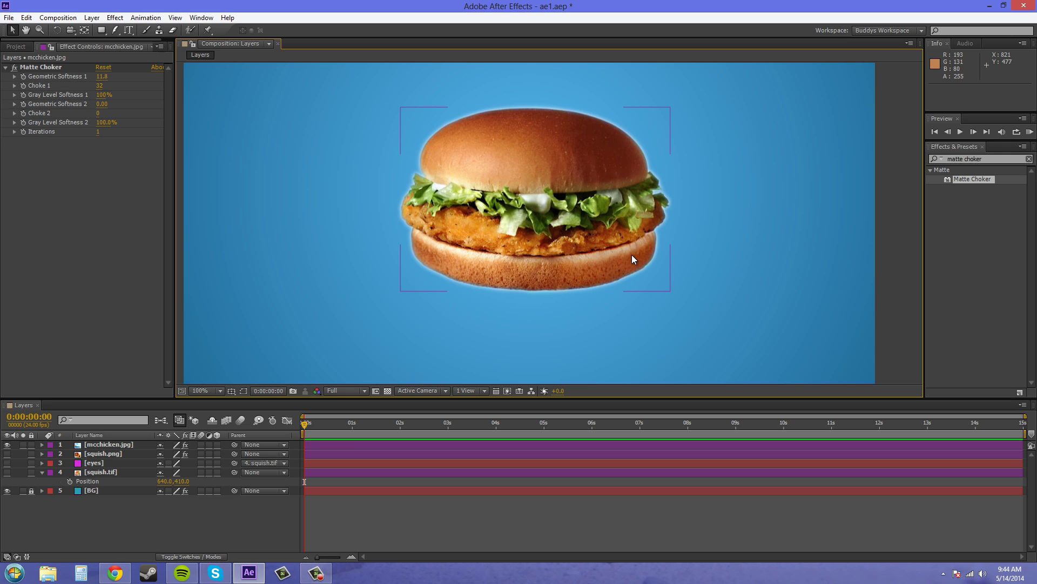
left_click(855, 277)
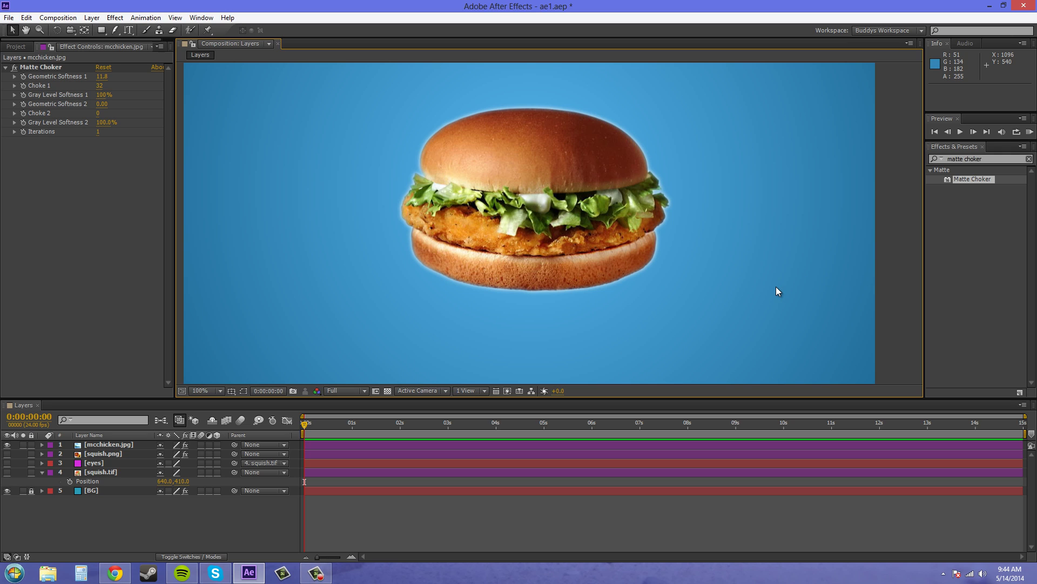